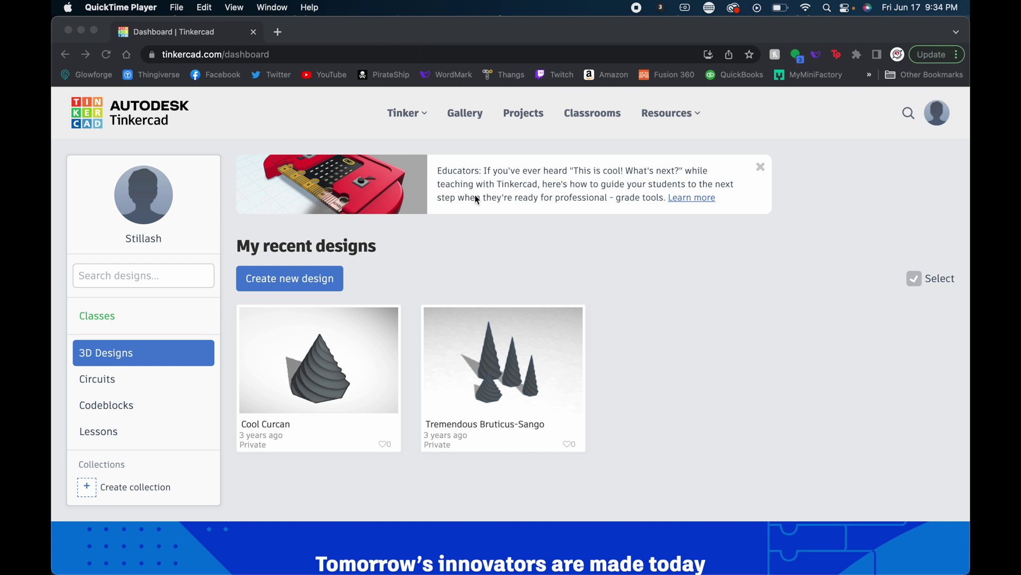
- Create a new blank 3D design and rename it 'Example'
click(282, 279)
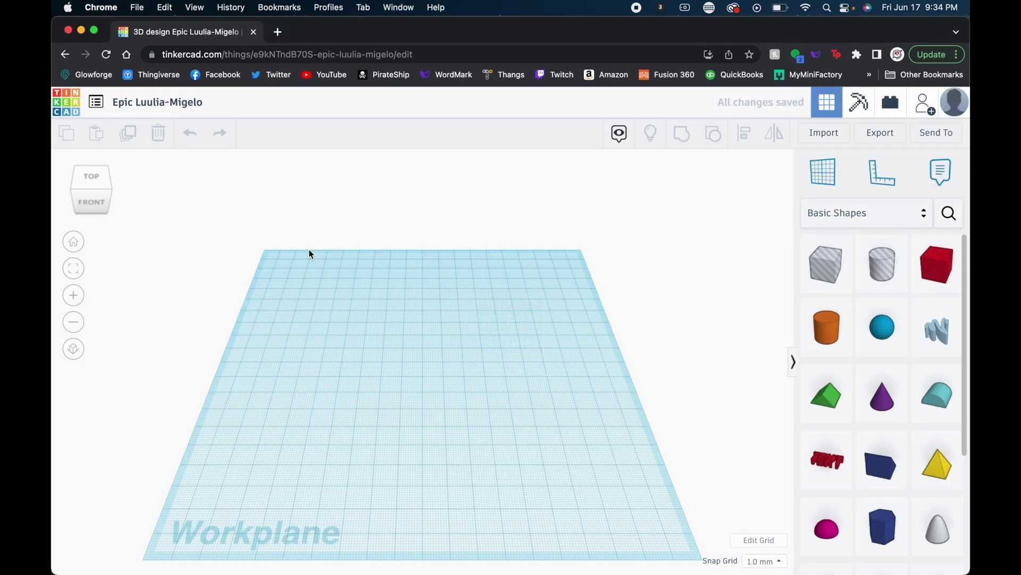
click(180, 104)
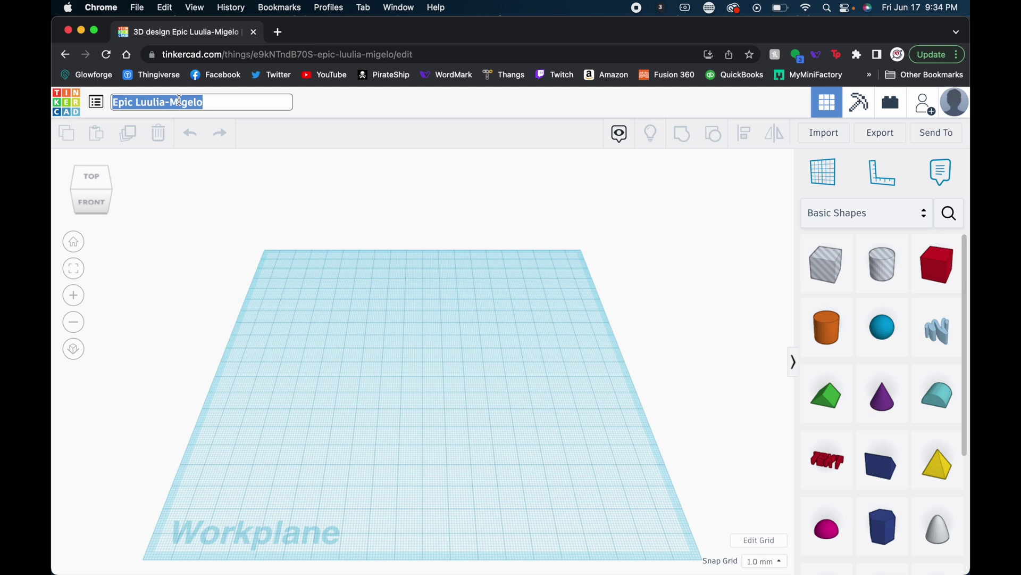
text(Example)
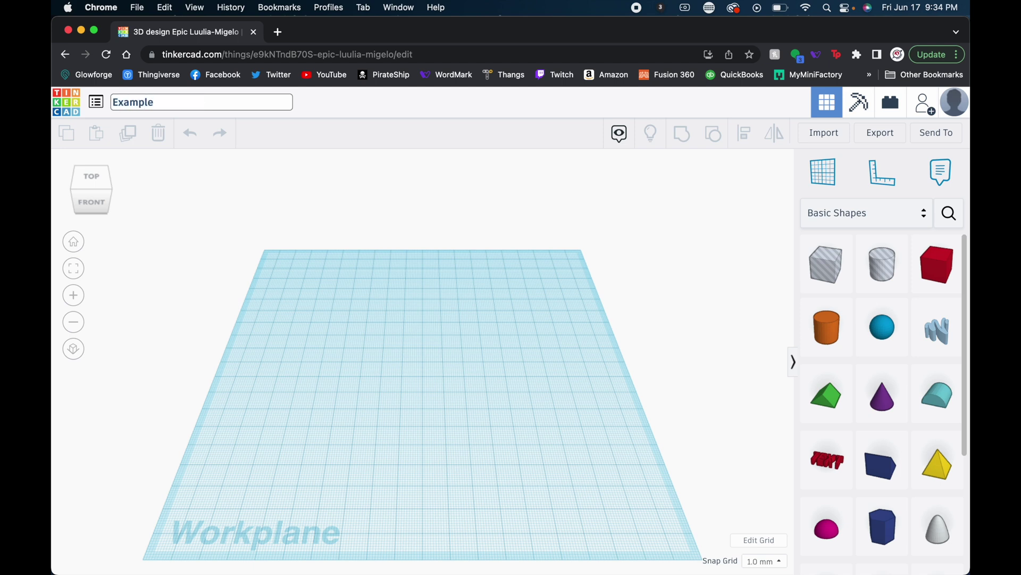
key(Return)
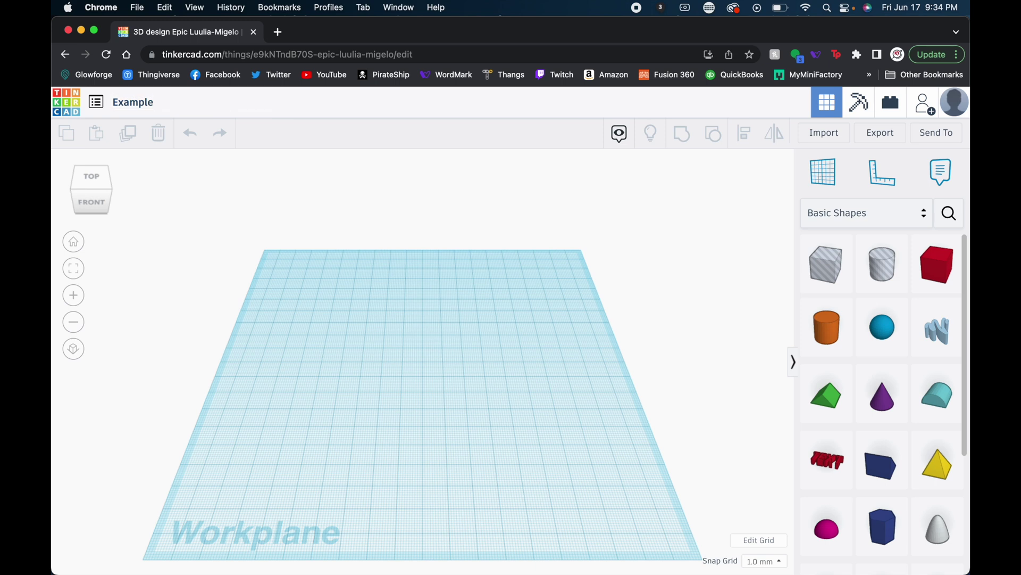
scroll(294, 287, down, 5)
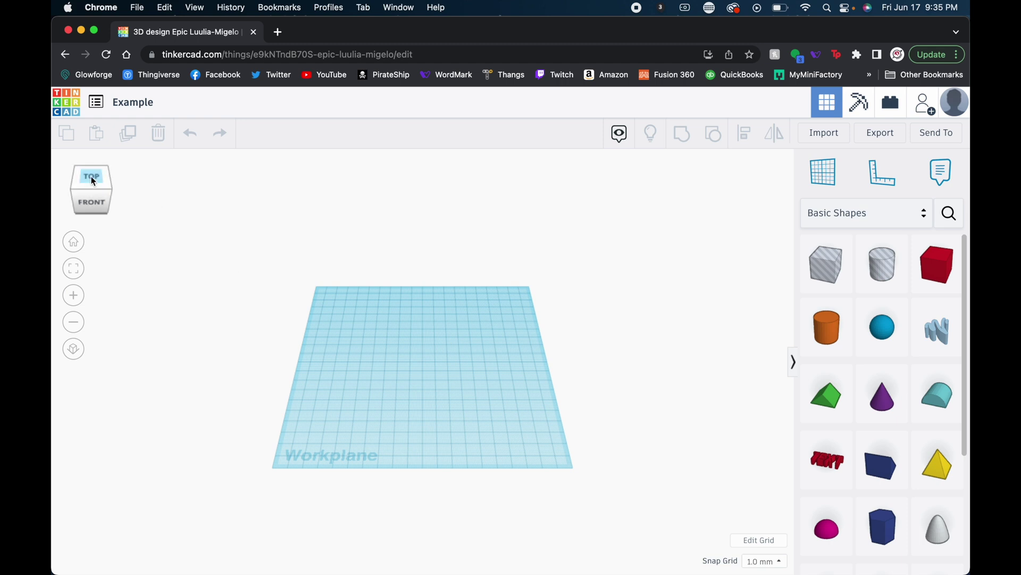
mouse_move(92, 180)
mouse_down()
mouse_move(73, 164)
mouse_move(107, 162)
mouse_move(122, 197)
mouse_move(104, 191)
mouse_up()
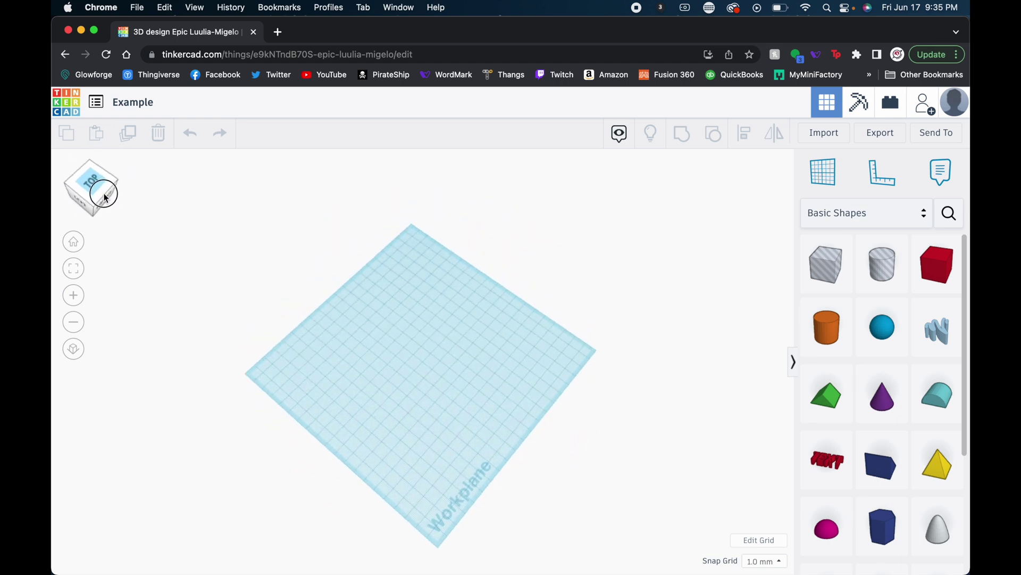
click(74, 242)
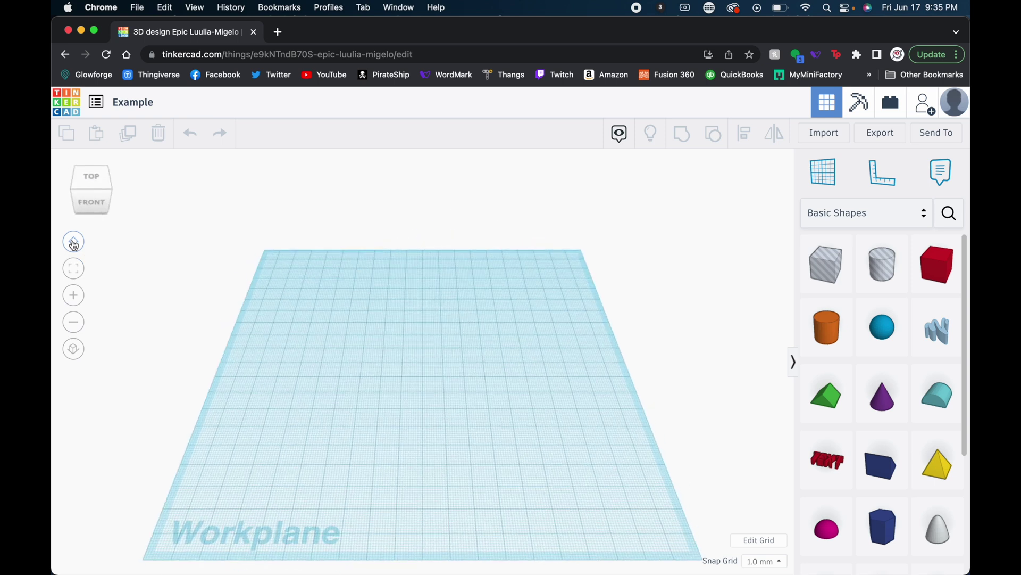
click(73, 295)
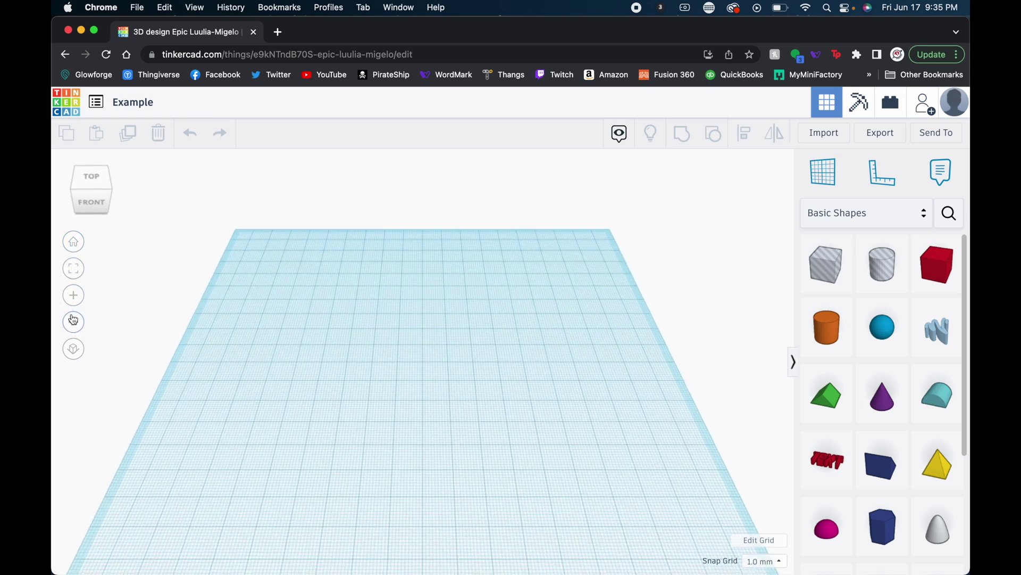
click(74, 322)
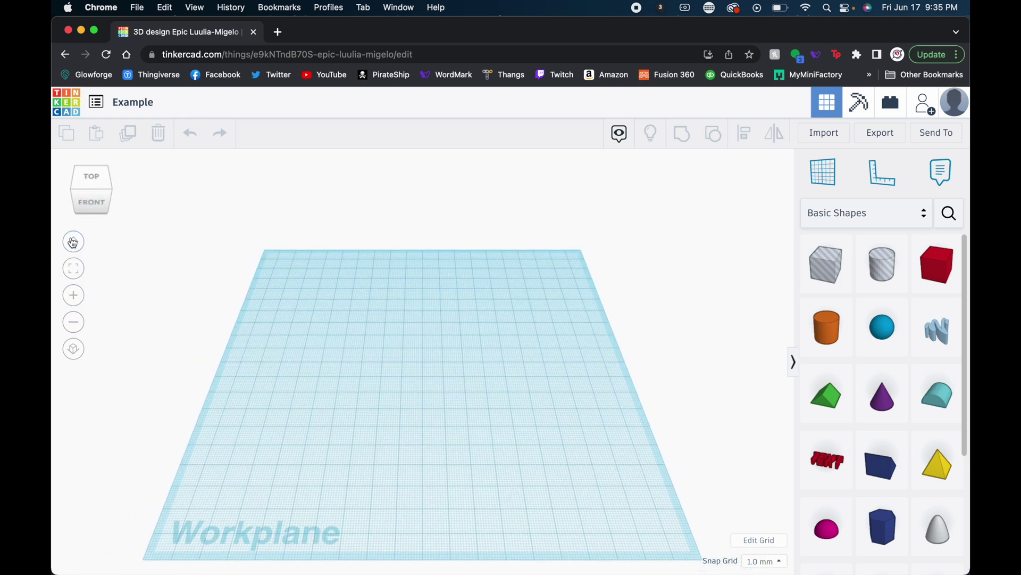
scroll(600, 235, down, 3)
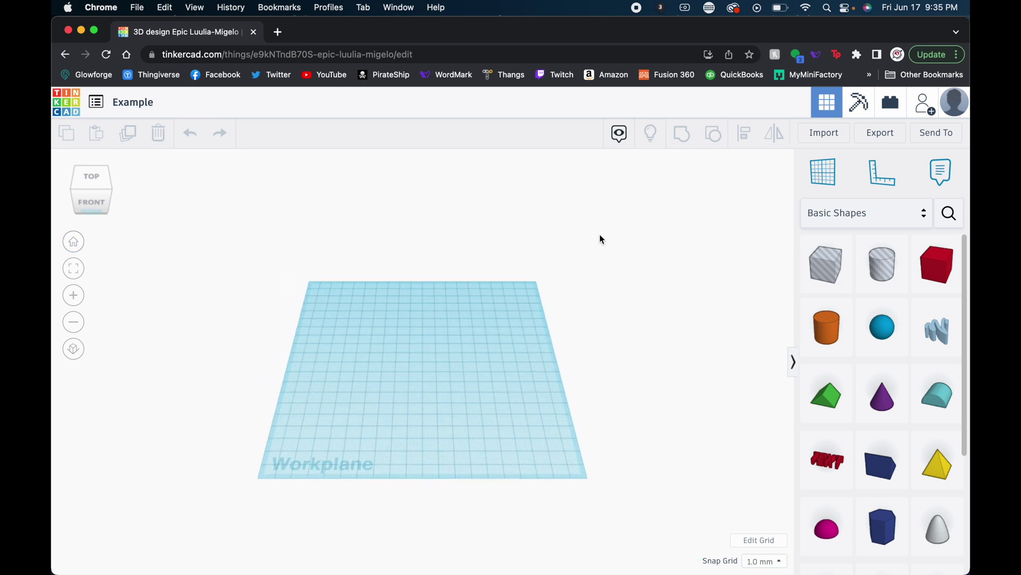
scroll(600, 235, up, 3)
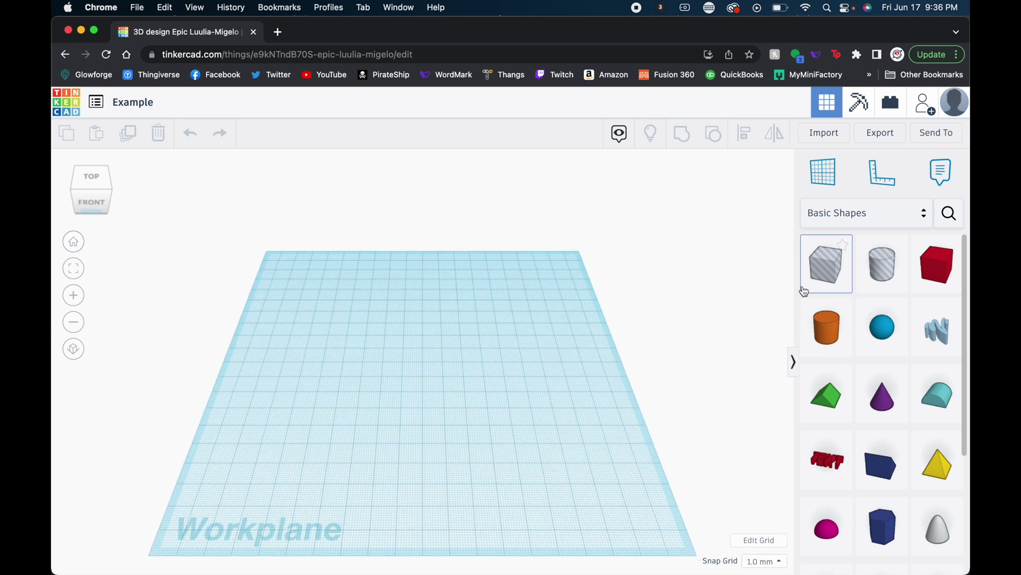
click(855, 220)
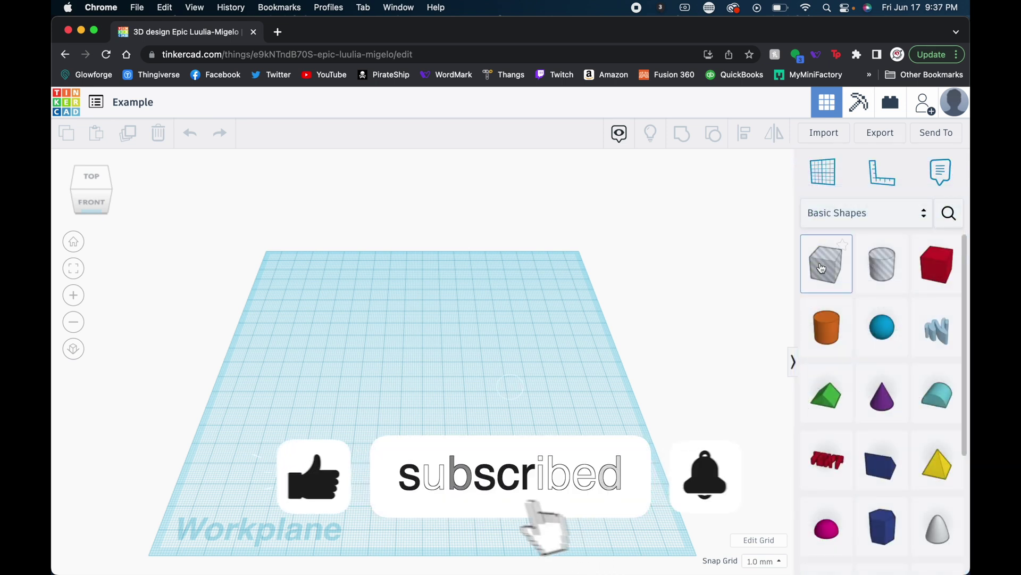
drag(822, 268, 414, 361)
click(493, 409)
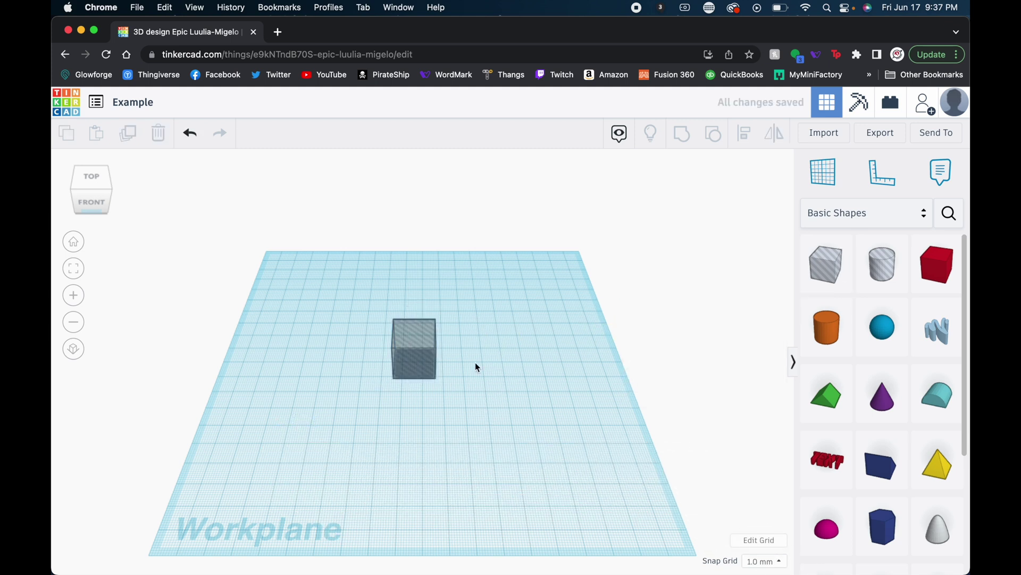
click(411, 340)
drag(410, 337, 444, 303)
drag(461, 339, 560, 353)
drag(424, 329, 350, 292)
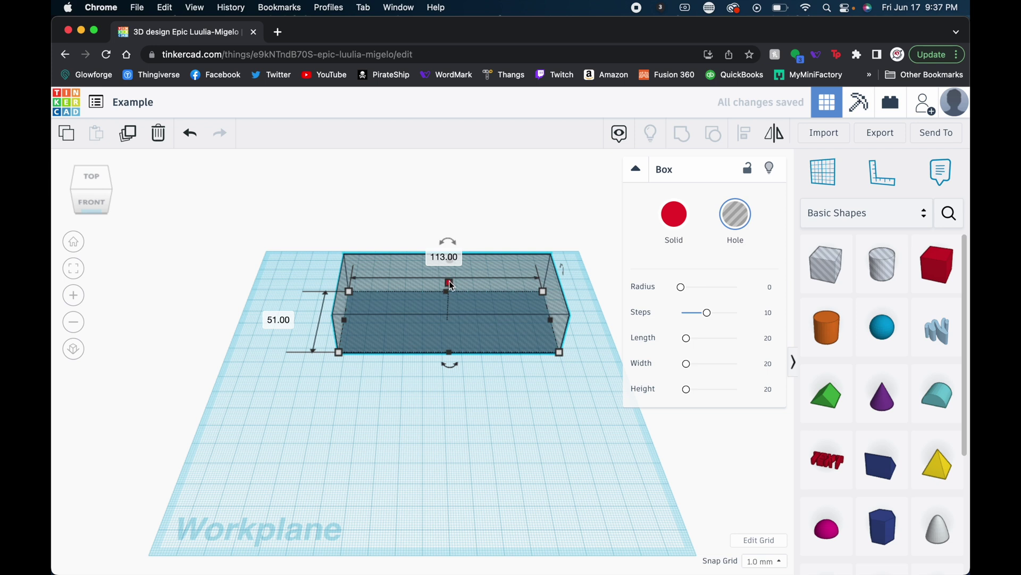
drag(451, 286, 449, 296)
key(Delete)
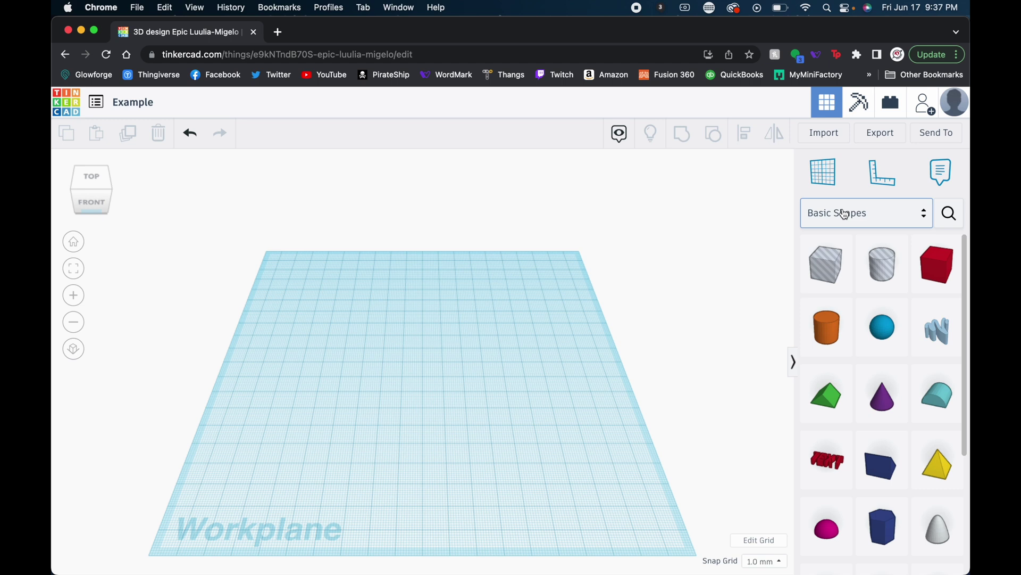
- Browse the Design Starters shapes, then switch the shape library to Creatures & Characters
click(854, 213)
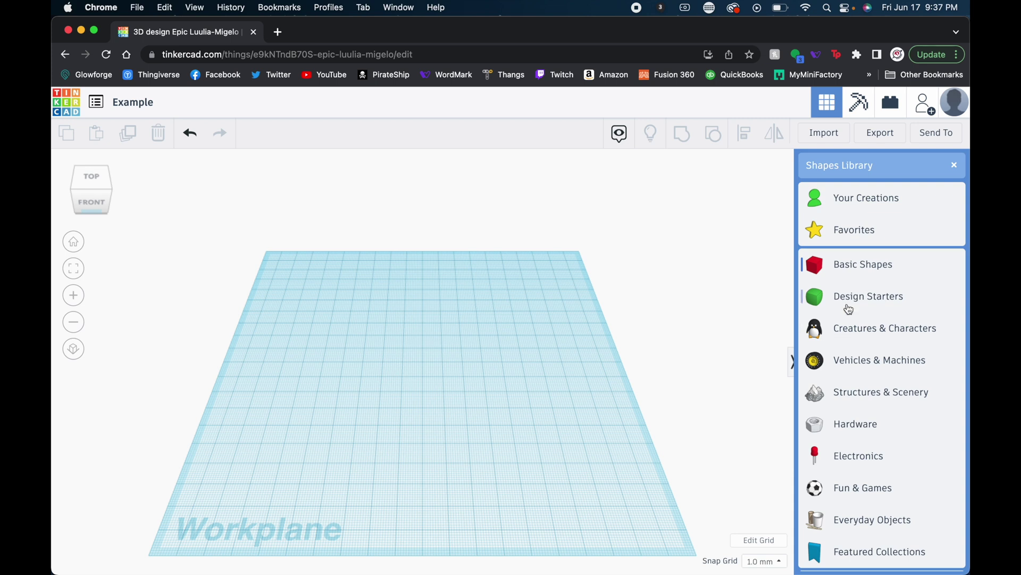
click(849, 304)
scroll(839, 350, down, 3)
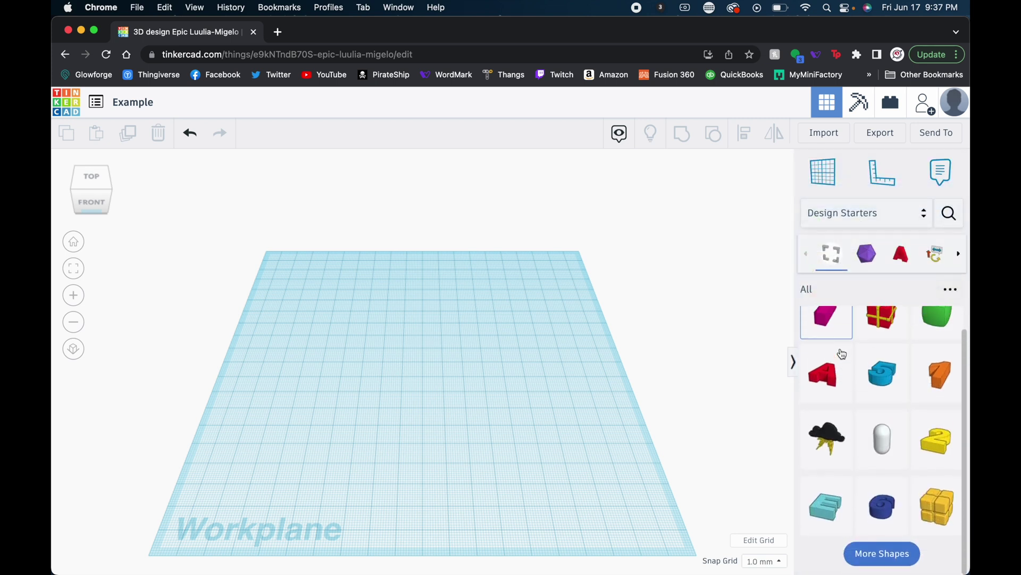
scroll(842, 354, up, 1)
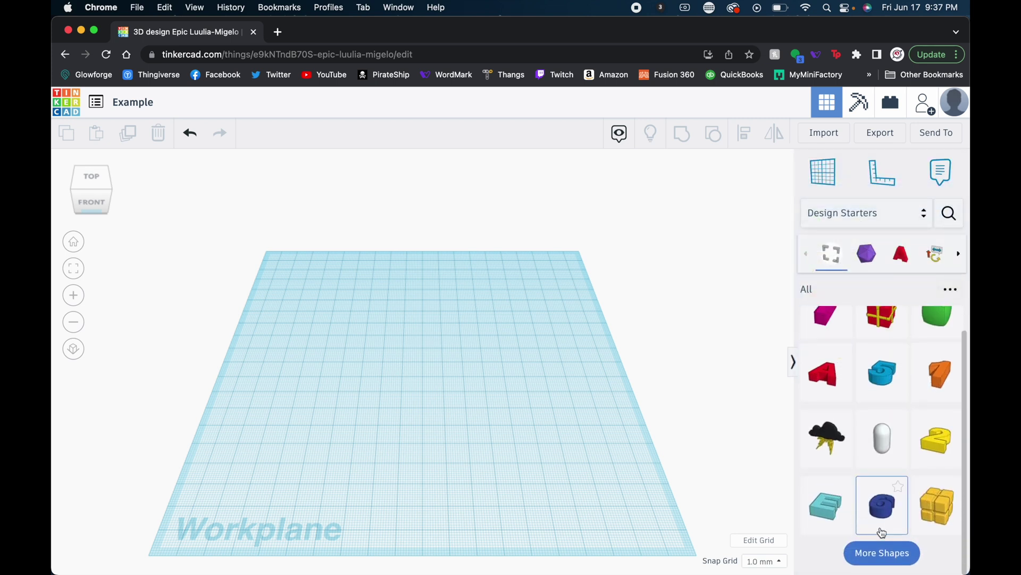
scroll(889, 521, down, 3)
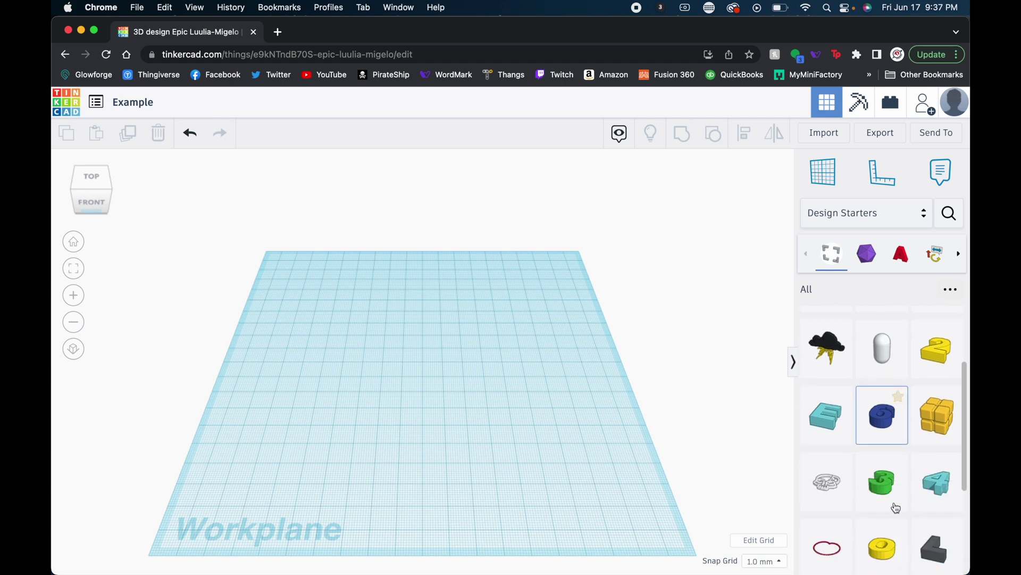
scroll(897, 508, down, 5)
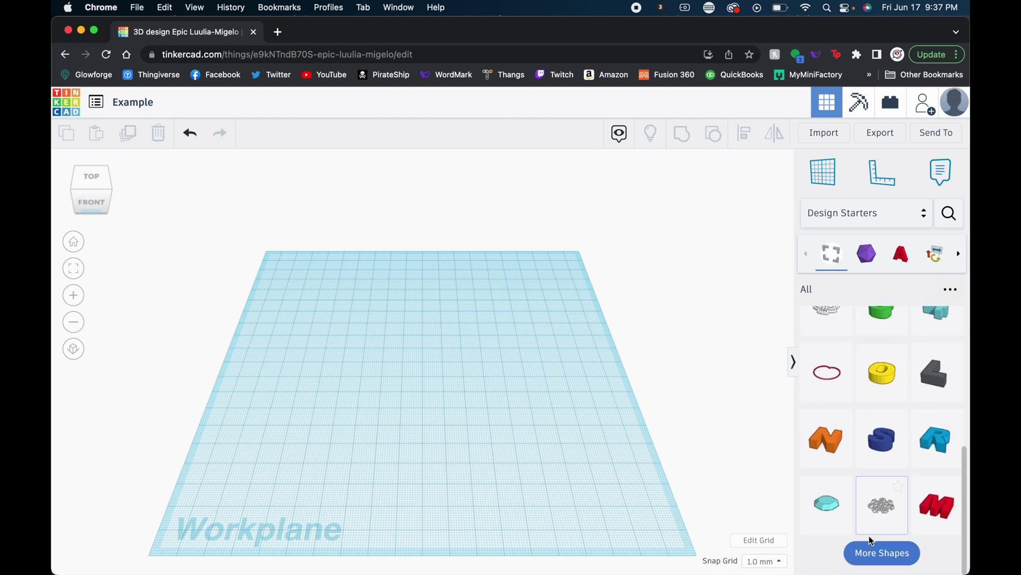
click(873, 553)
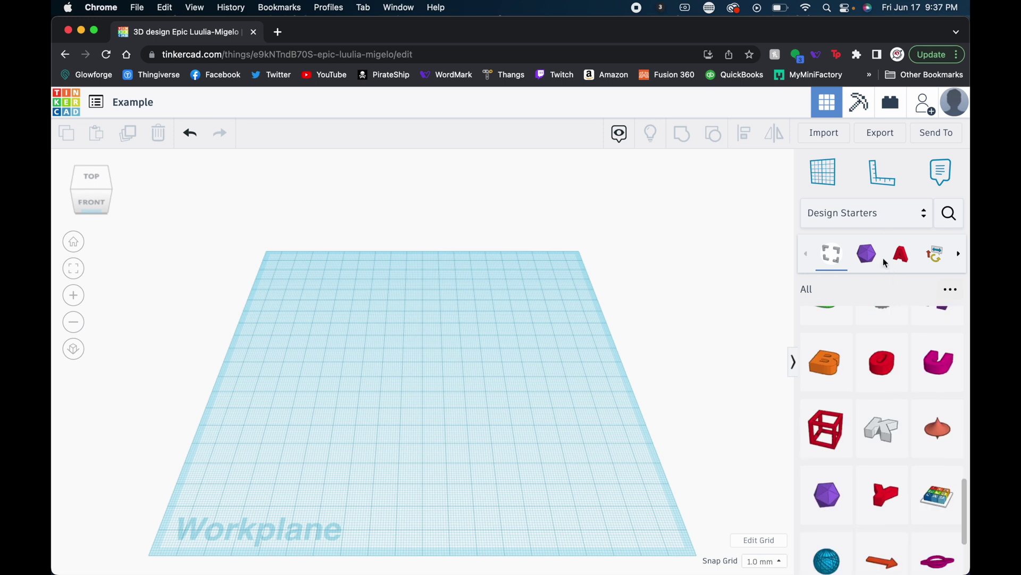
click(883, 215)
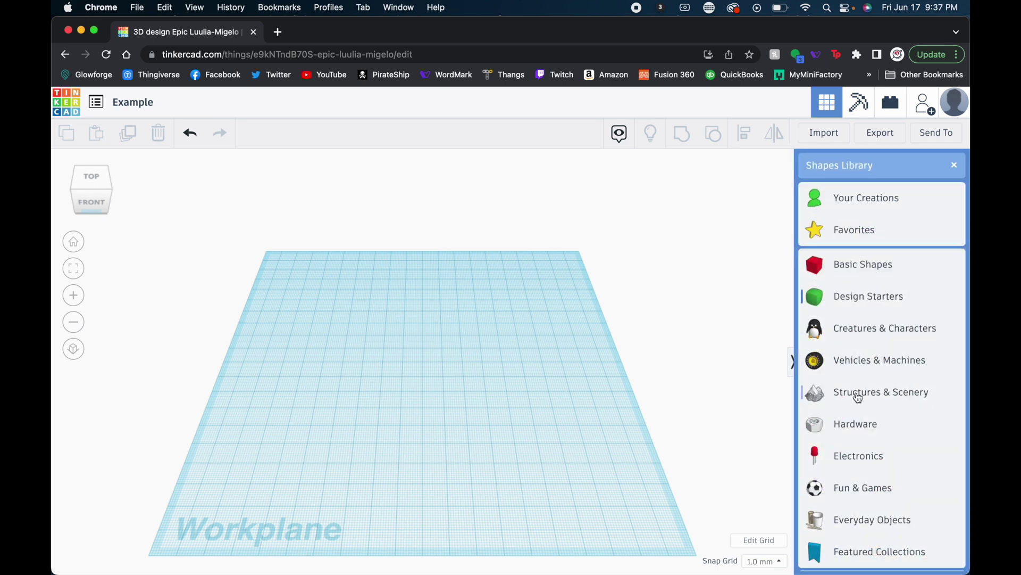
click(870, 338)
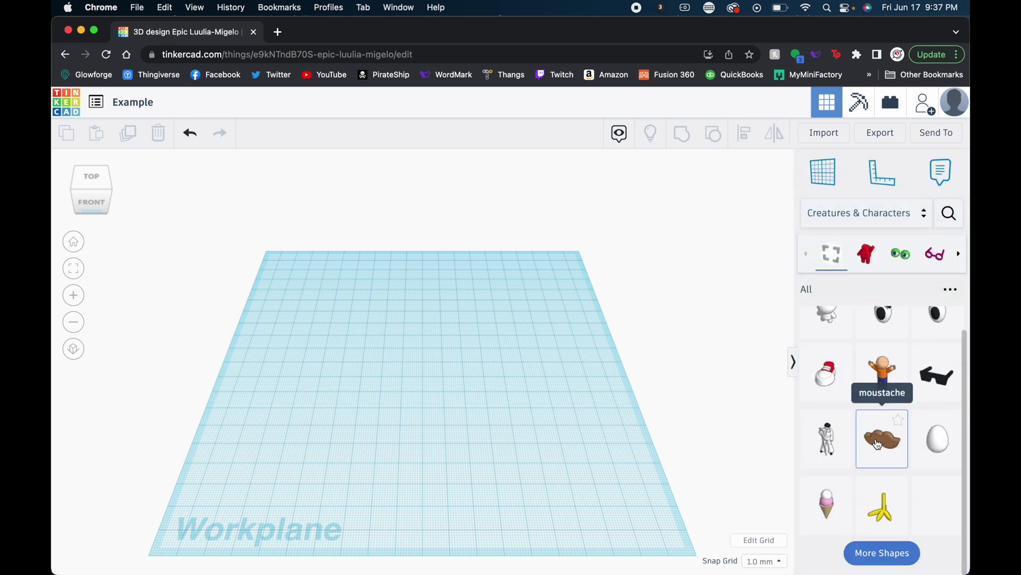
- Add the Moustache shape to the workplane, zoom to fit it, and try pink
click(460, 413)
scroll(438, 365, up, 3)
key(f)
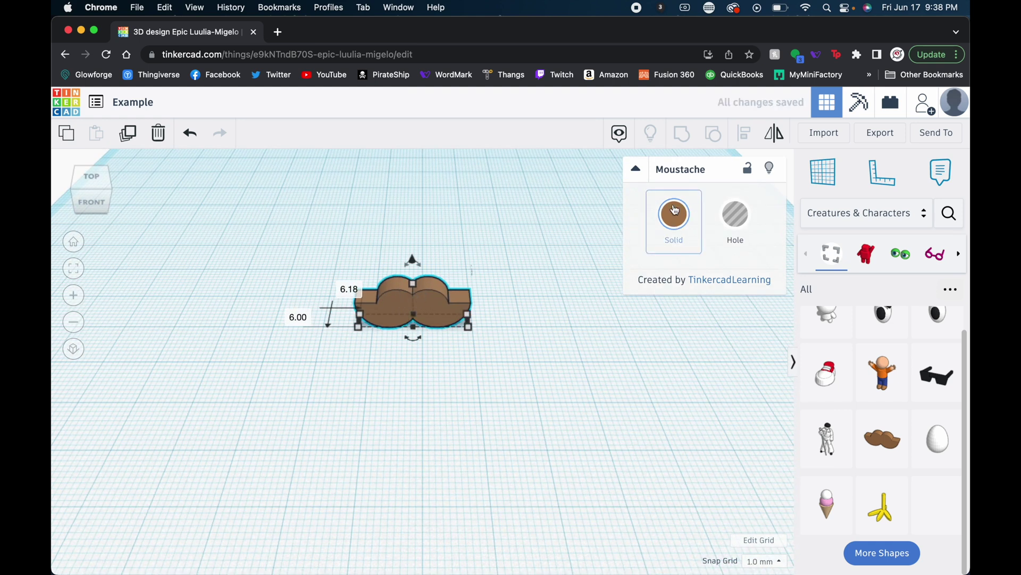
click(686, 216)
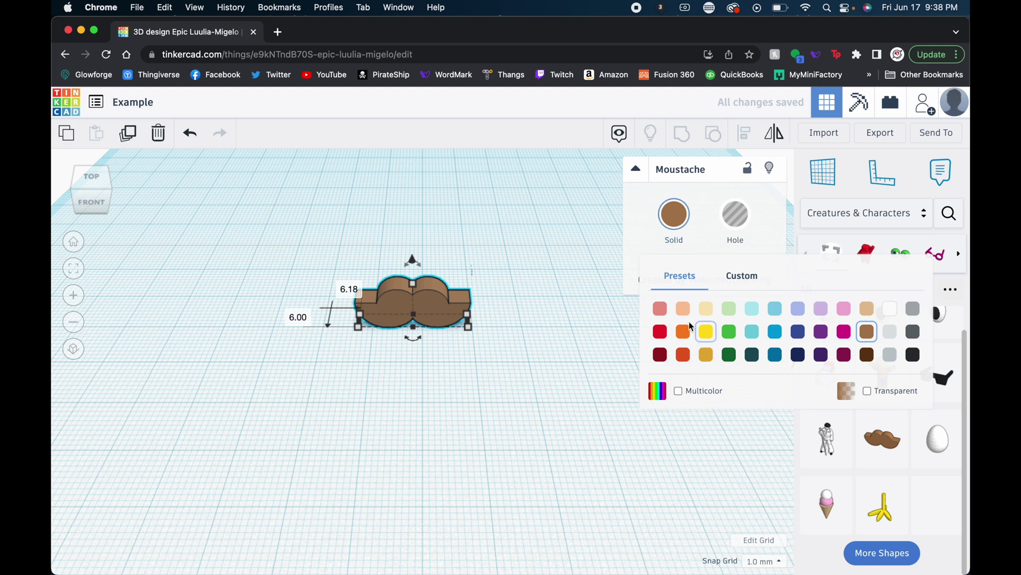
click(660, 308)
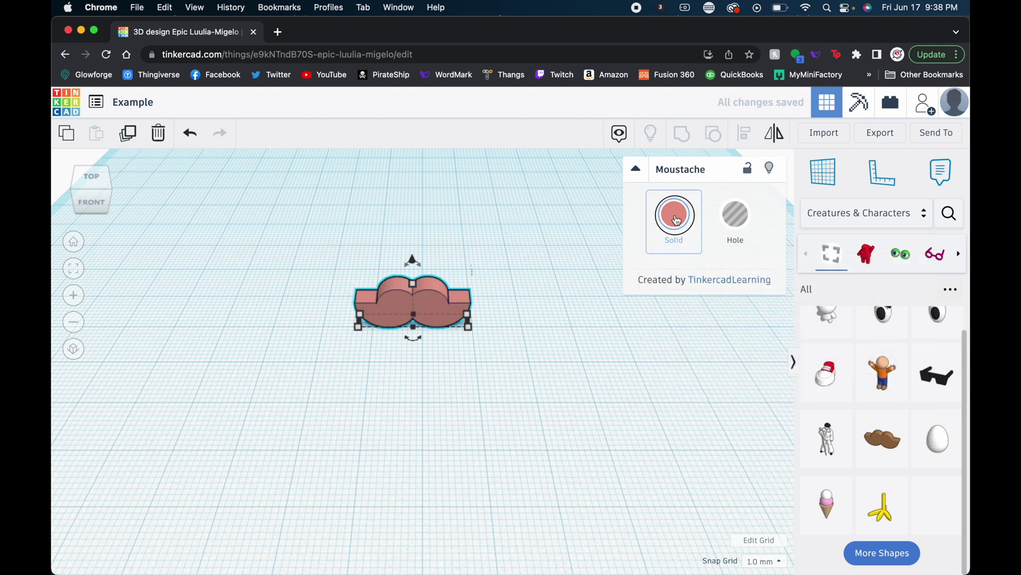
- Colour the moustache brown, keep it solid rather than a hole, and view it from the front
click(682, 241)
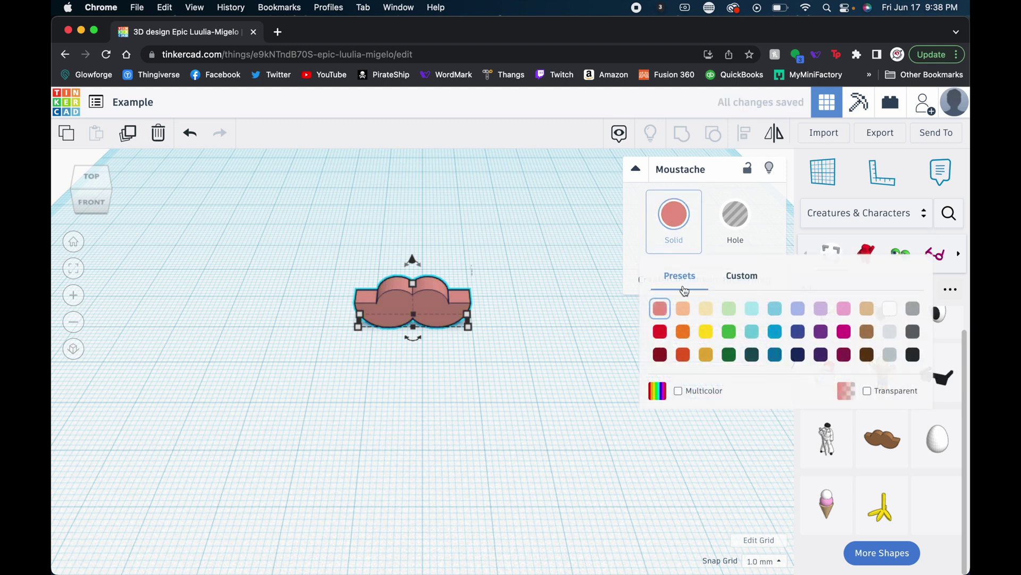
click(861, 338)
click(731, 218)
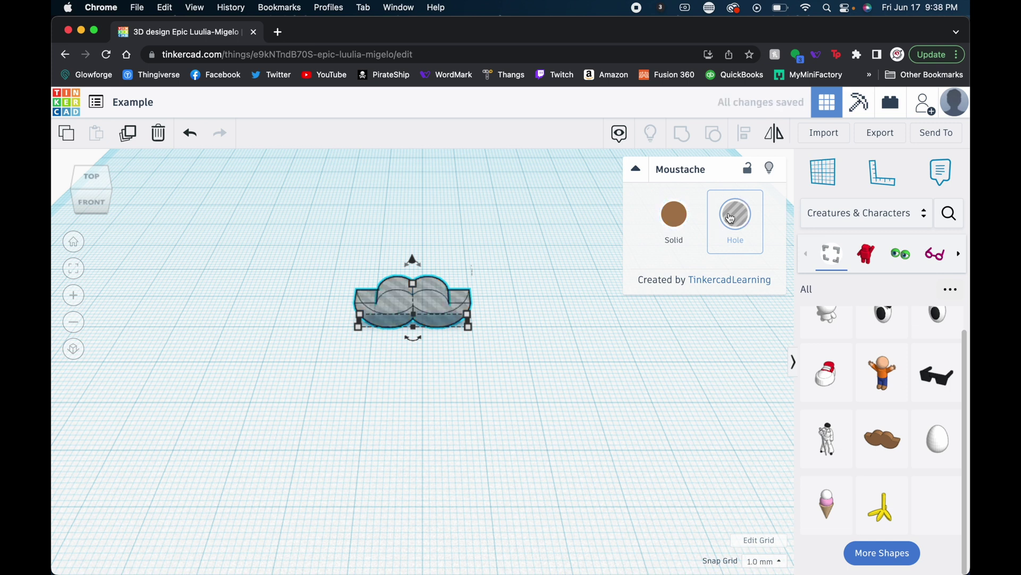
click(667, 218)
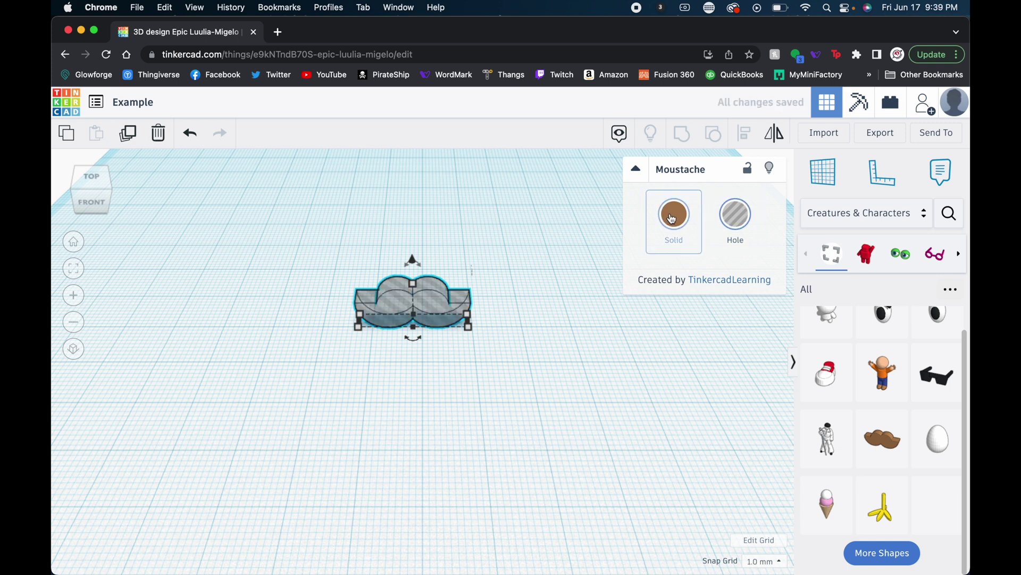
click(672, 218)
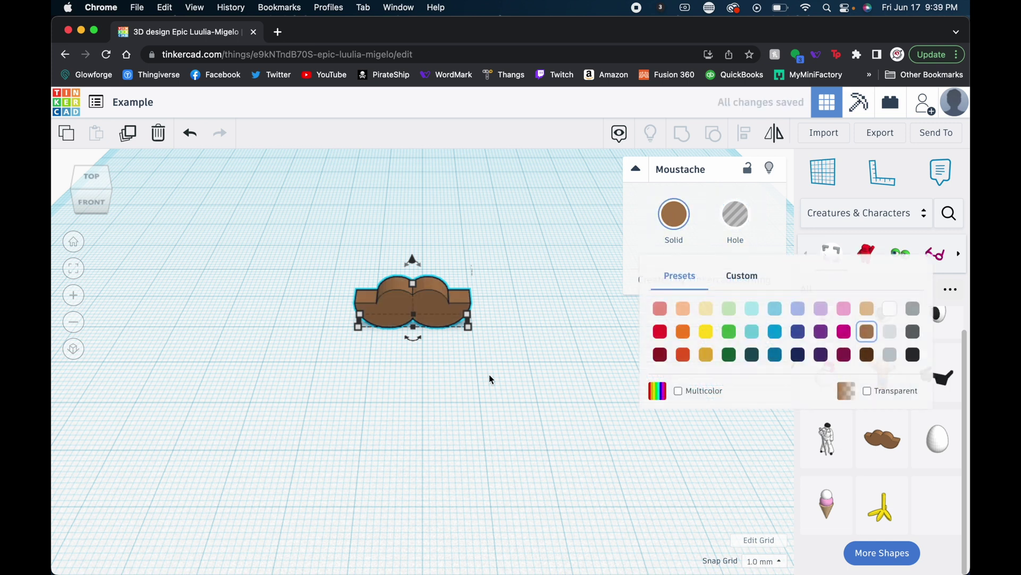
click(491, 394)
click(445, 317)
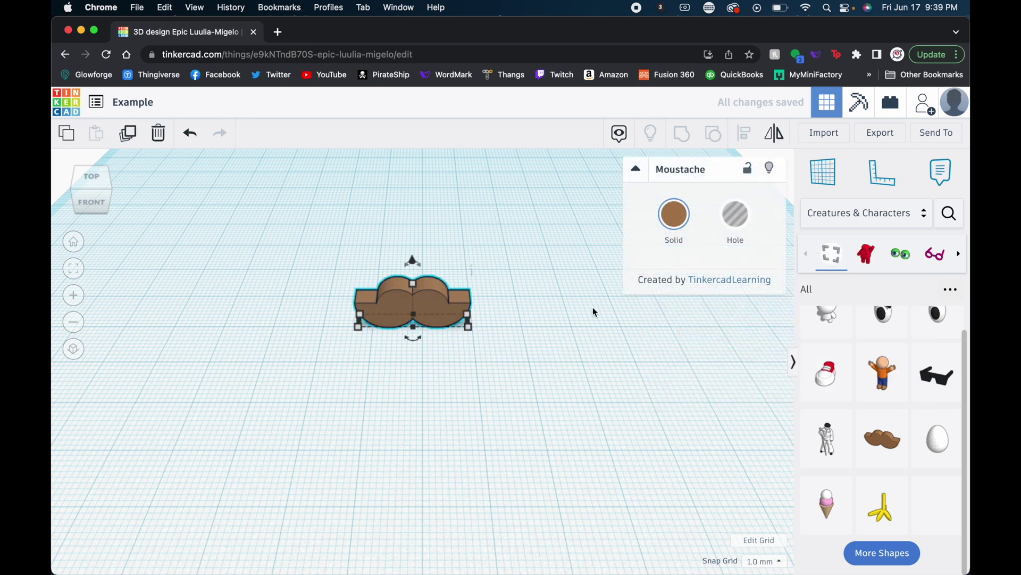
click(91, 202)
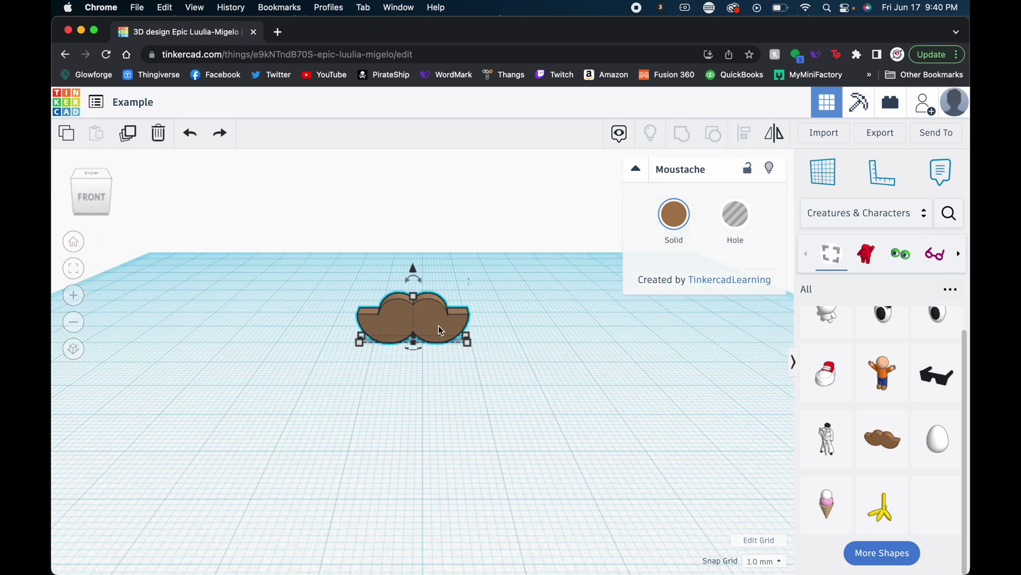
- Set the moustache's depth to 12 mm
drag(107, 198, 80, 201)
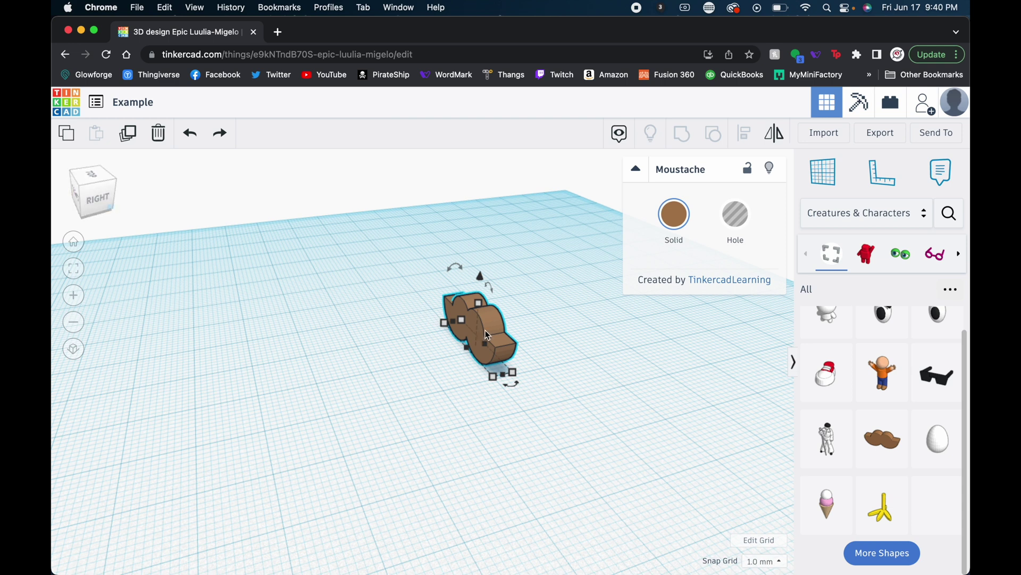
mouse_move(495, 376)
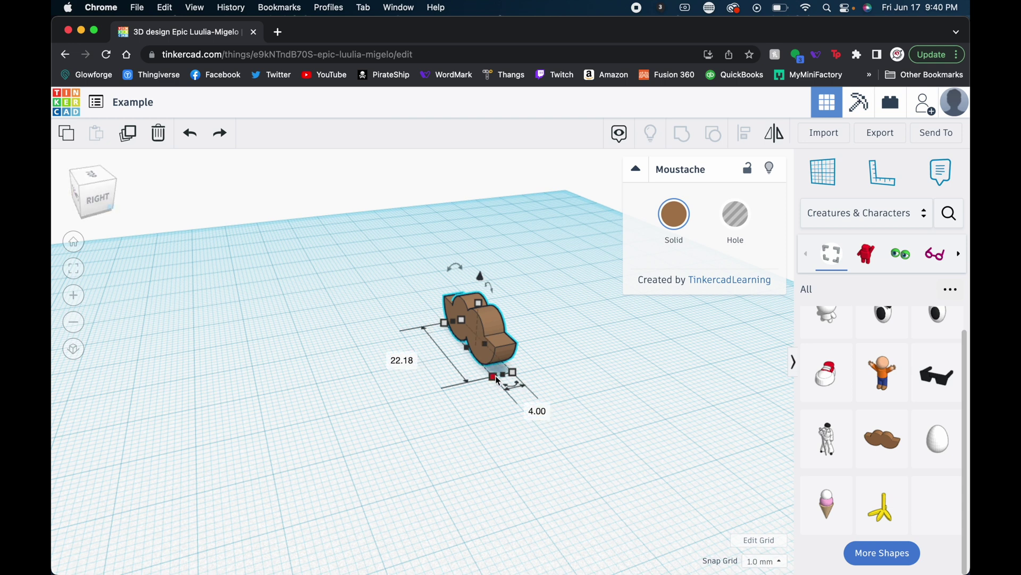
mouse_move(494, 378)
mouse_down()
mouse_move(421, 399)
mouse_move(399, 392)
mouse_move(478, 384)
mouse_up()
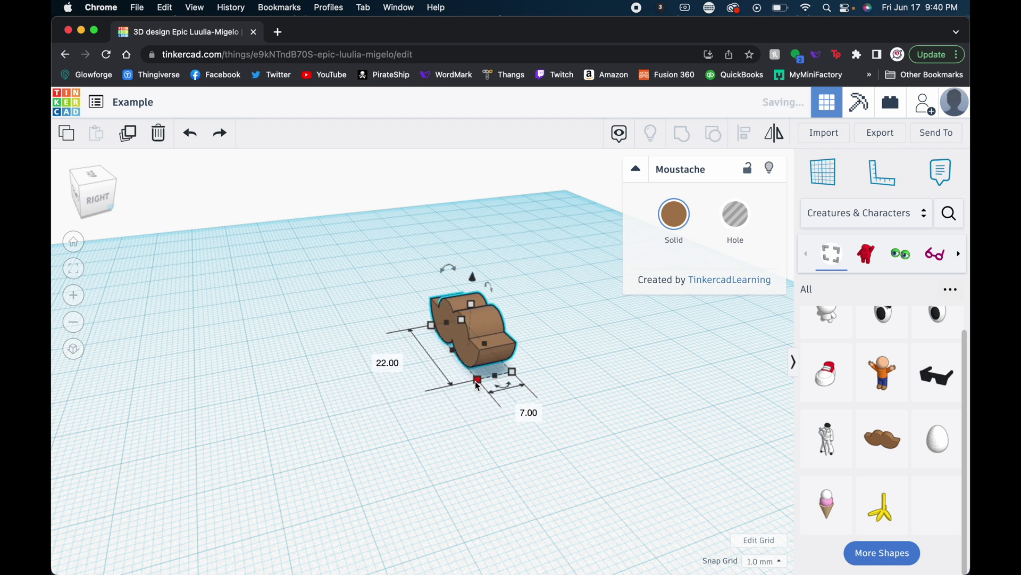
click(524, 413)
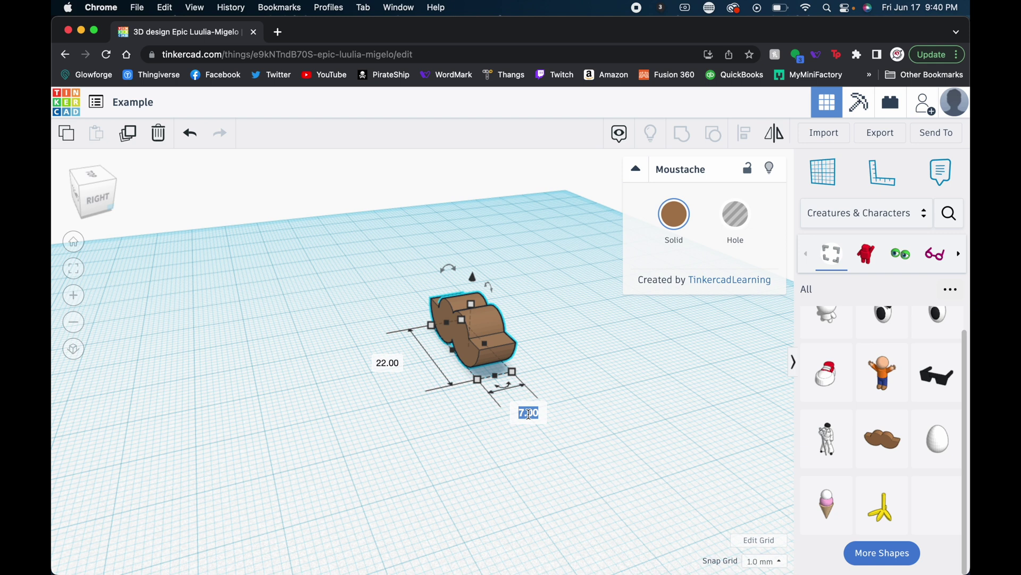
key(Return)
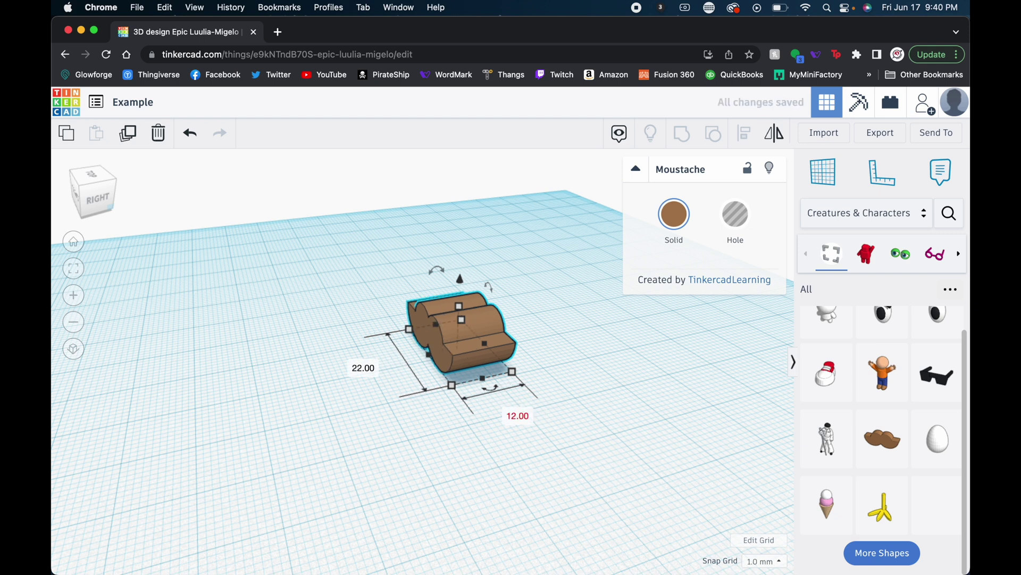
click(431, 431)
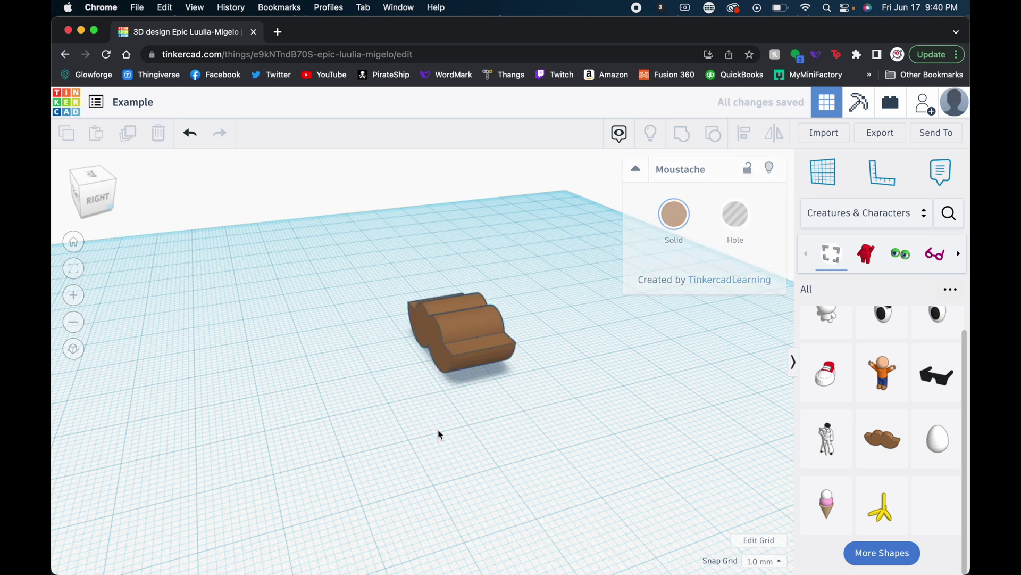
- Set the moustache's width to 50 mm and raise its height to 17 mm
mouse_move(96, 186)
mouse_down()
mouse_move(119, 178)
mouse_move(121, 195)
mouse_move(107, 190)
mouse_up()
click(107, 190)
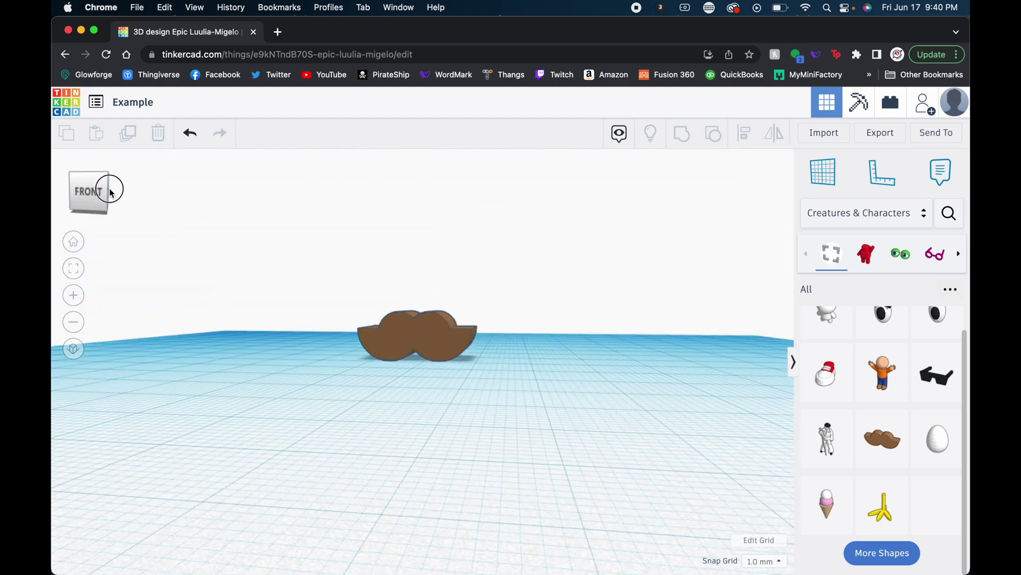
click(411, 326)
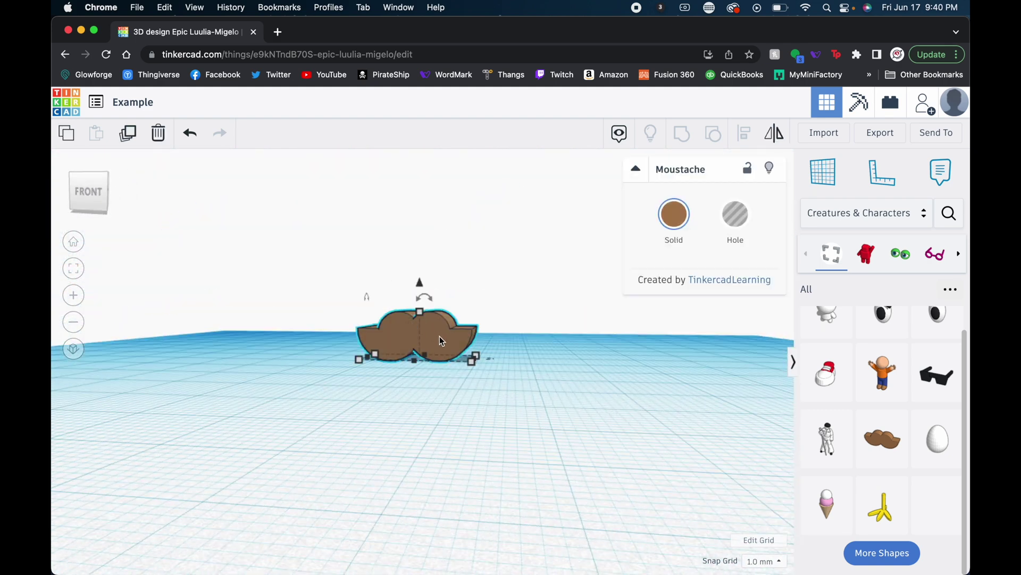
scroll(452, 341, up, 5)
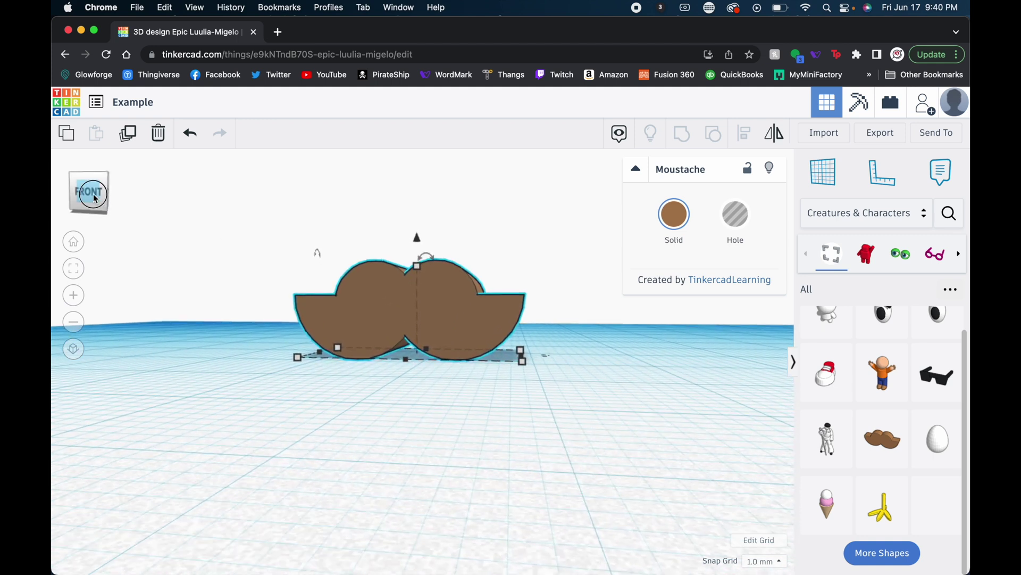
drag(88, 194, 93, 203)
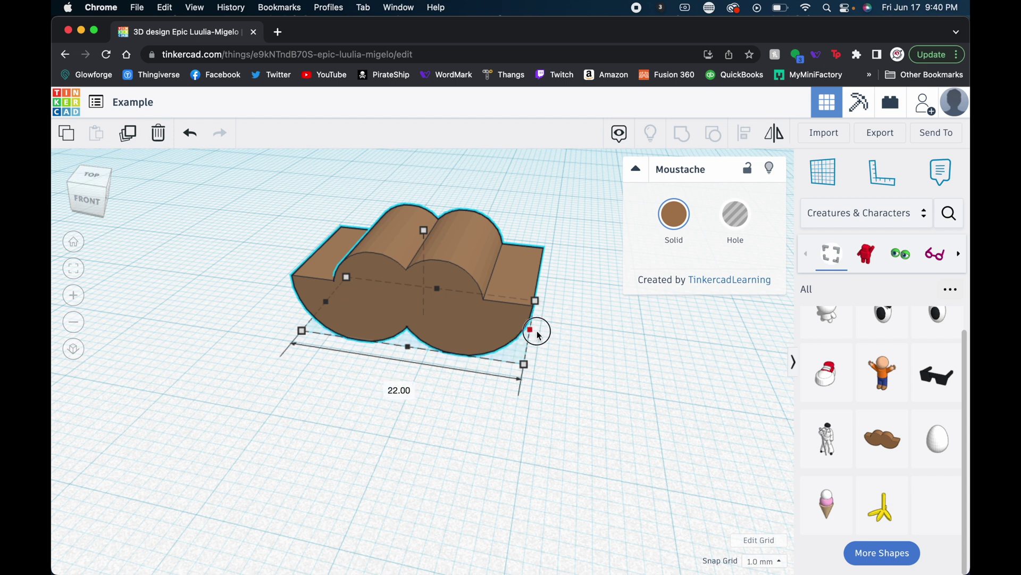
click(524, 364)
text(5)
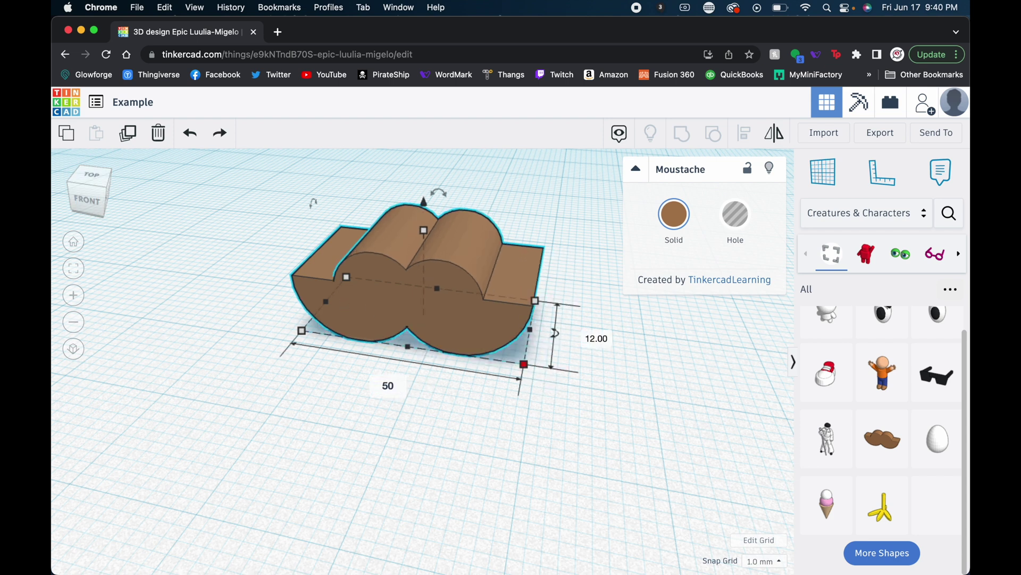
text(0)
key(Return)
click(86, 200)
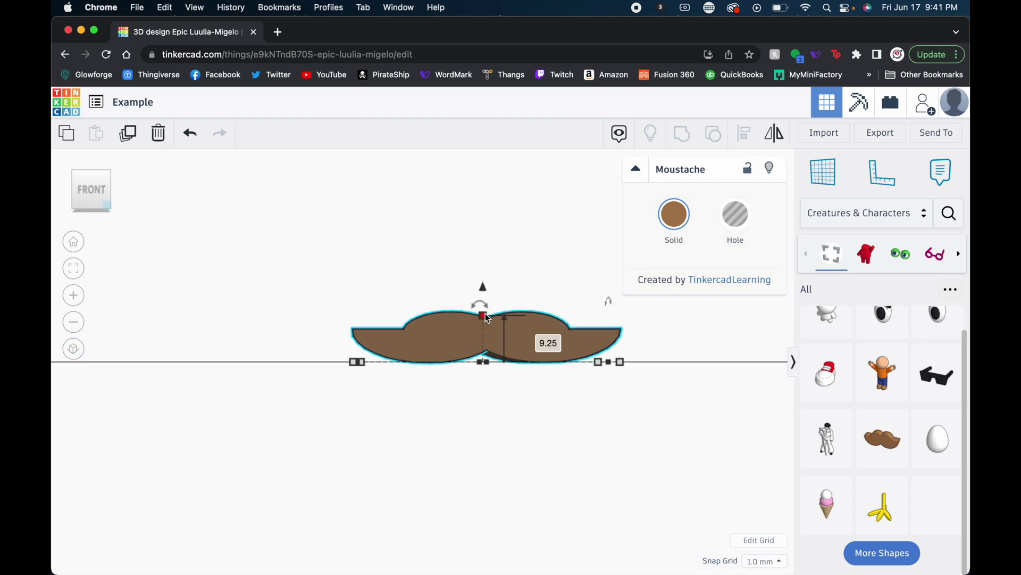
drag(487, 318, 482, 276)
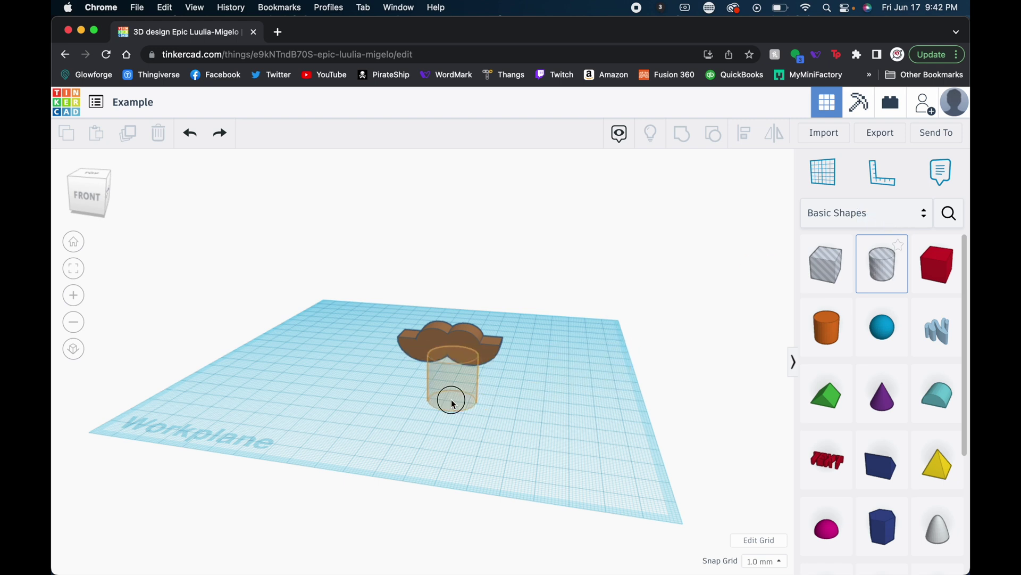
- Place a 64-sided cylinder hole in front of the moustache, sized 8.50 × 8.50 mm
click(451, 402)
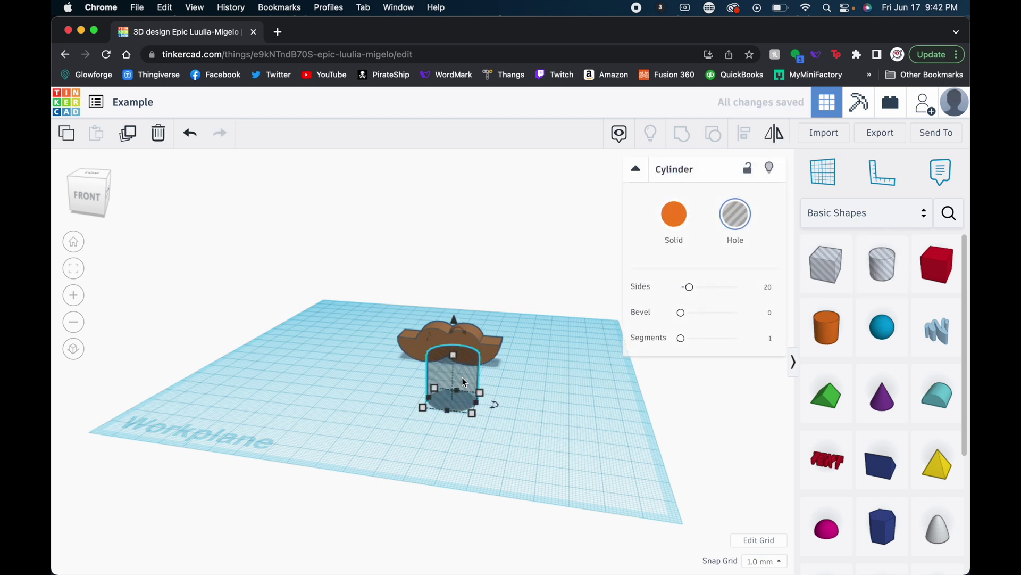
scroll(463, 379, up, 2)
scroll(464, 382, up, 4)
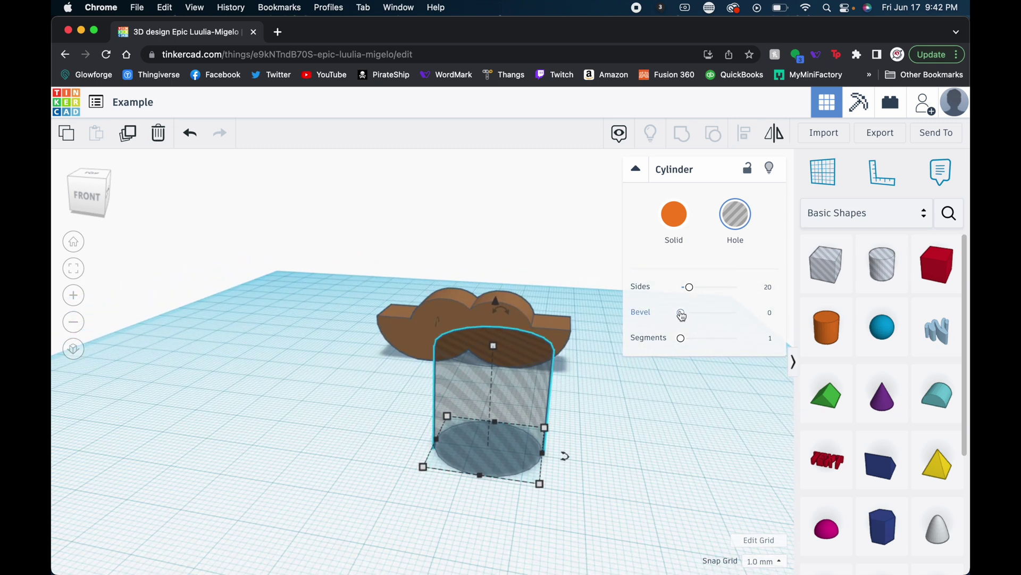
drag(687, 287, 738, 288)
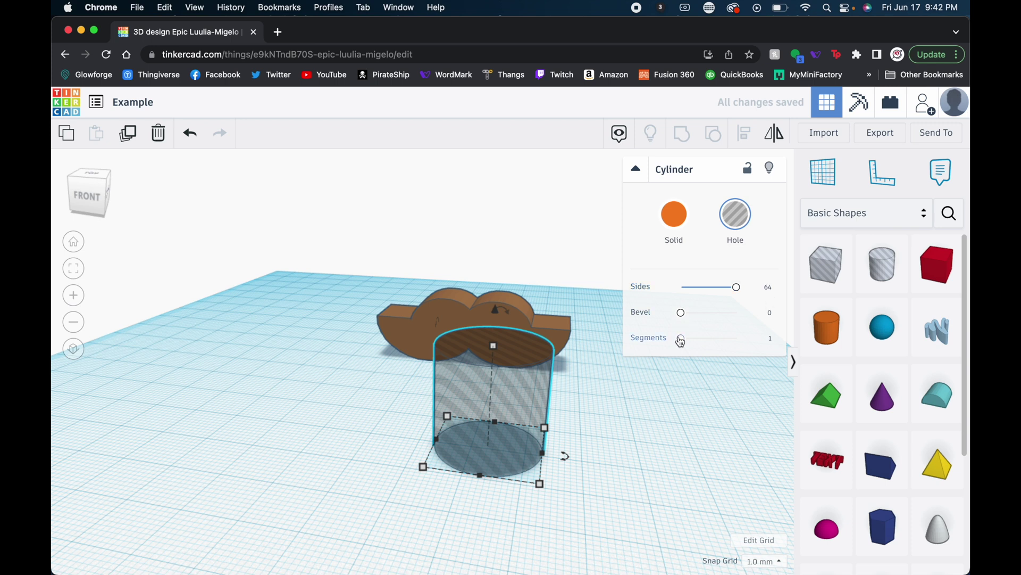
drag(683, 339, 703, 341)
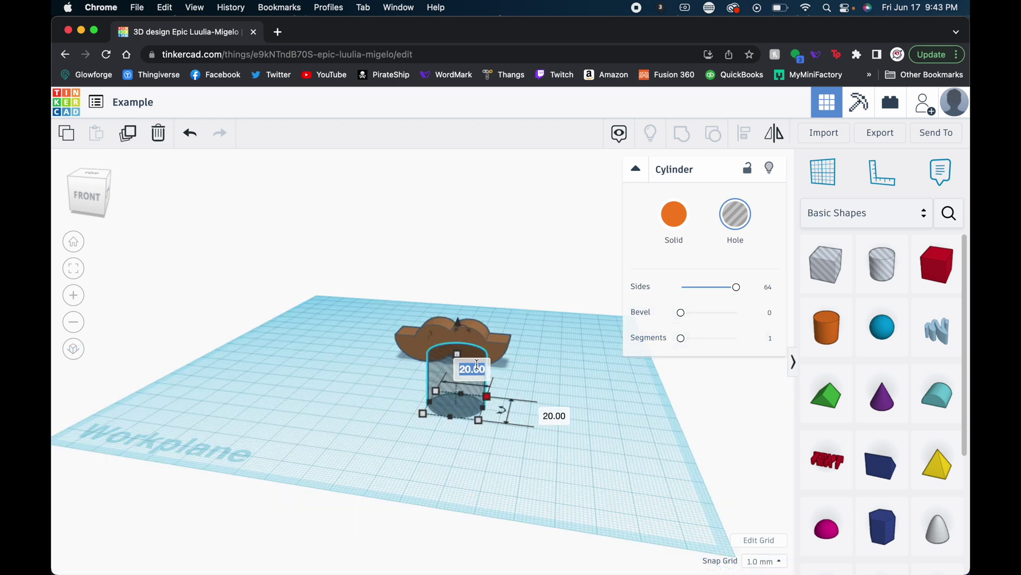
text(50)
key(Tab)
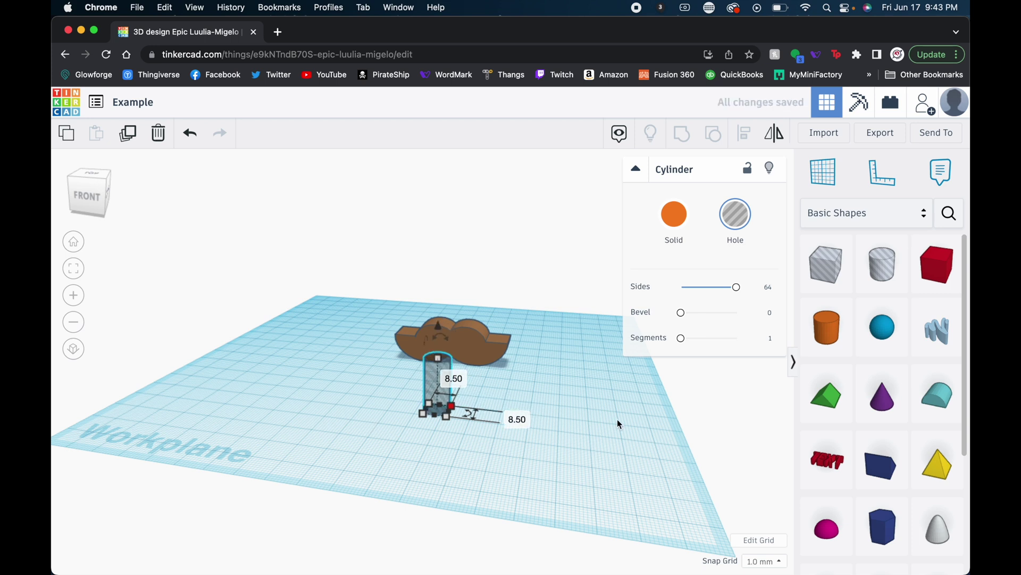
click(89, 173)
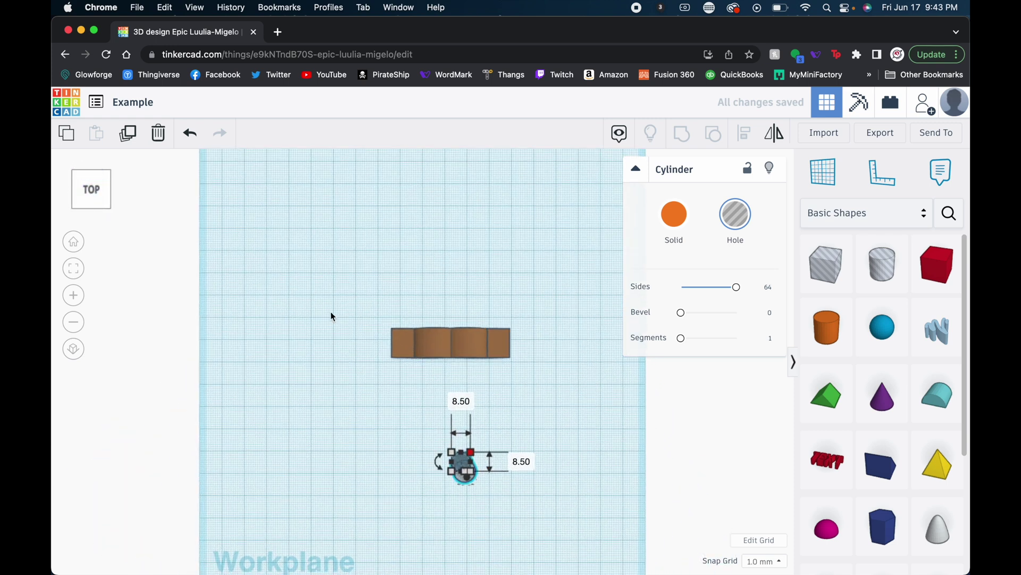
- Select the moustache and hole, centre them on each other, and group them
drag(474, 481, 471, 467)
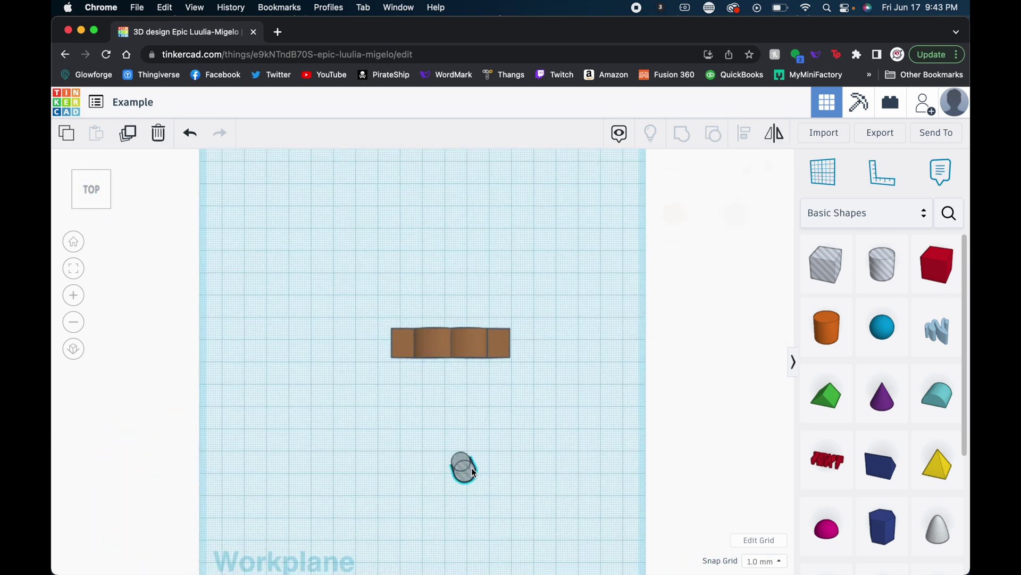
shift+click(443, 341)
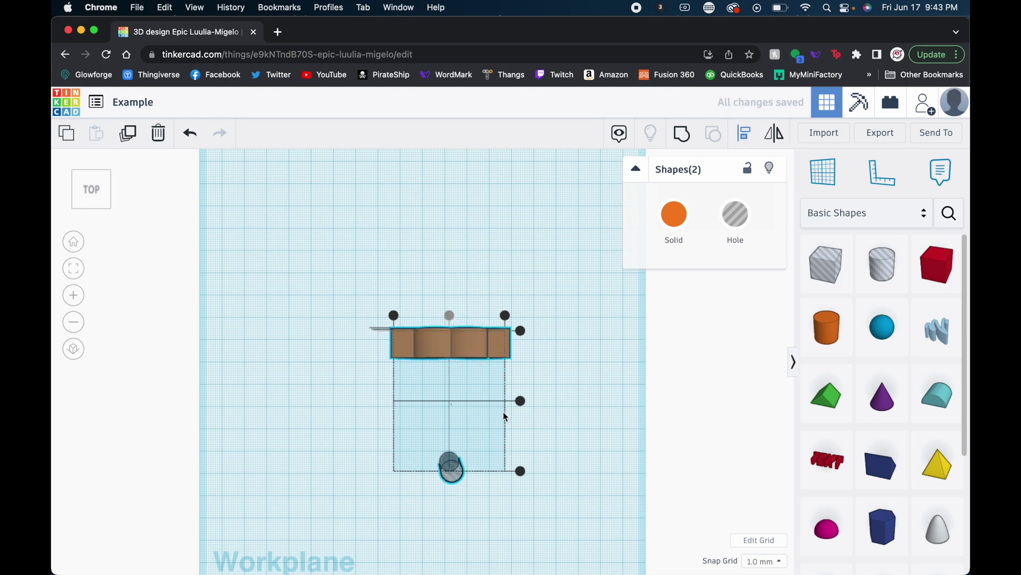
click(520, 402)
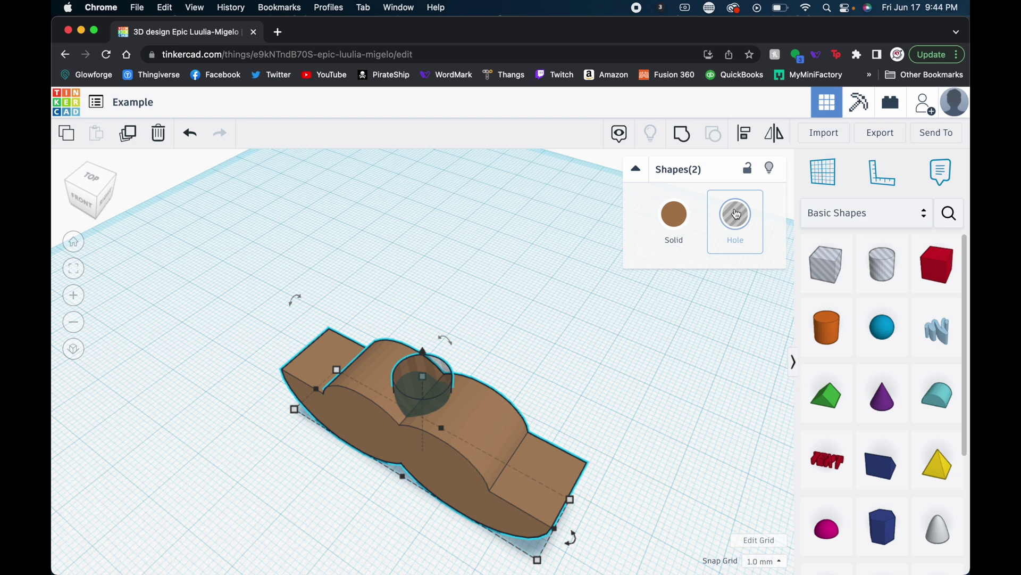
click(687, 144)
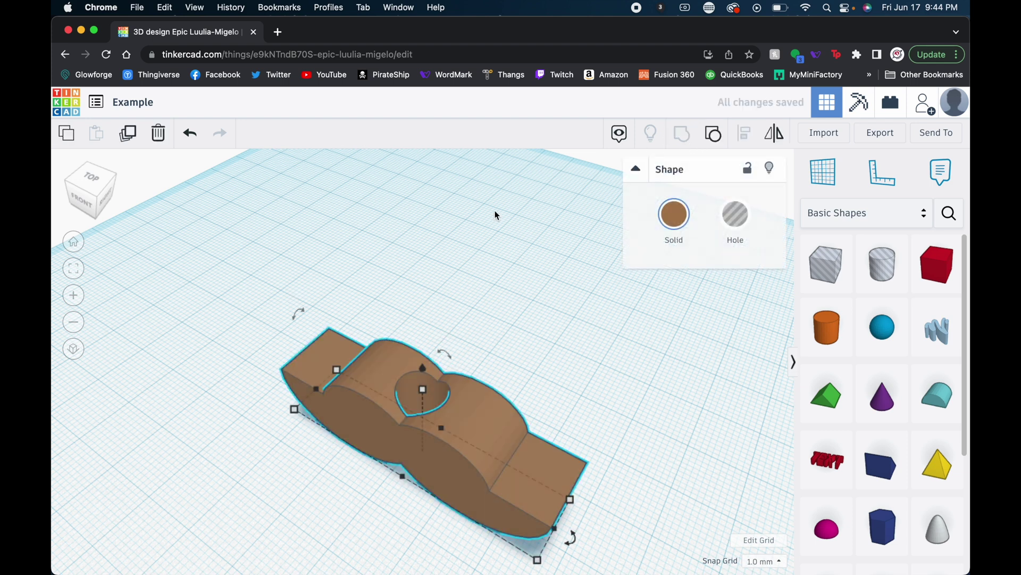
click(481, 228)
scroll(516, 363, down, 3)
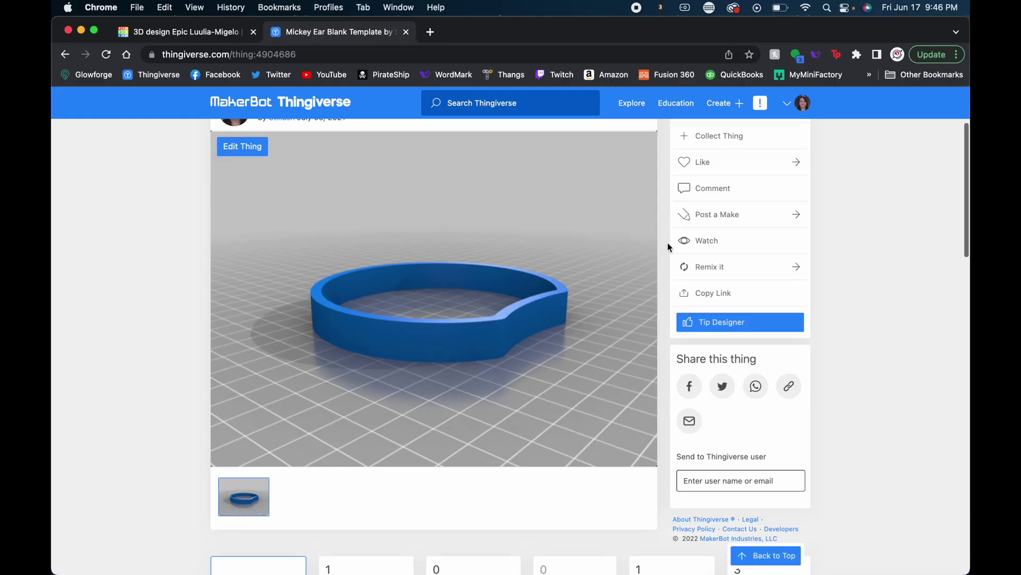
scroll(669, 242, down, 3)
- Download ear_template.stl from the Thingiverse page's Thing Files list
click(348, 421)
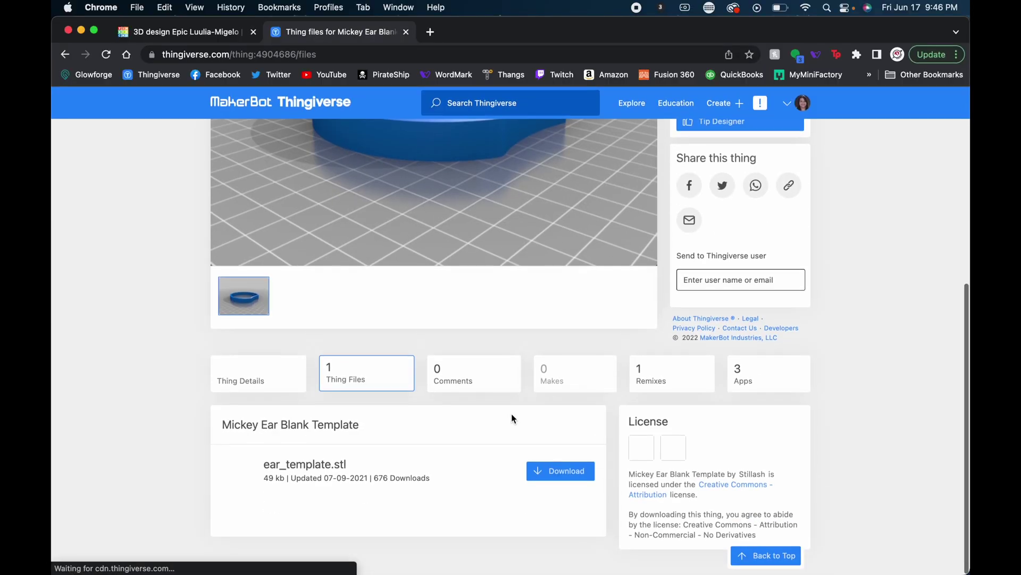
click(569, 473)
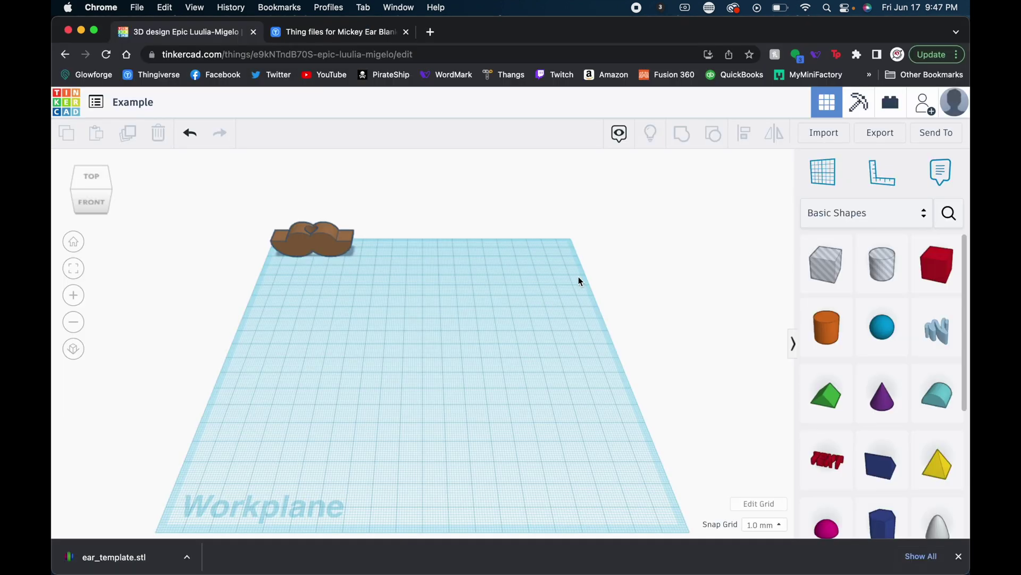
- Import ear_template.stl at 100% scale in millimetres
click(829, 139)
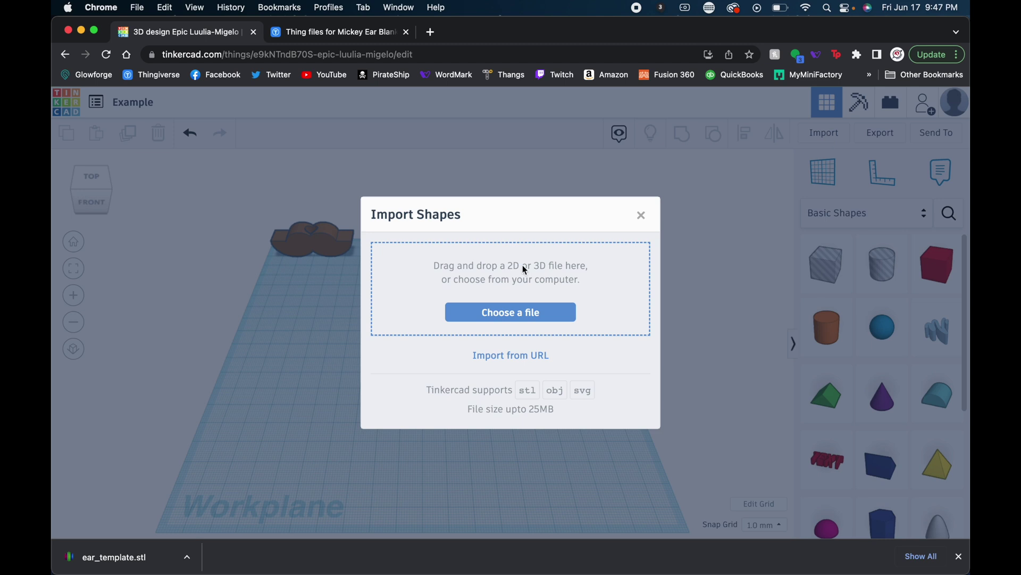
click(512, 315)
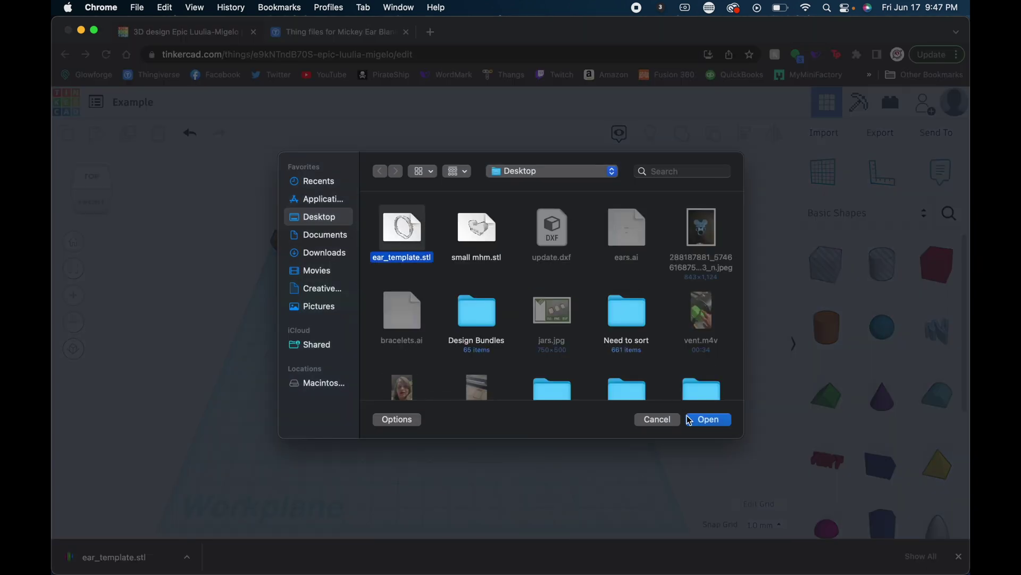
click(708, 420)
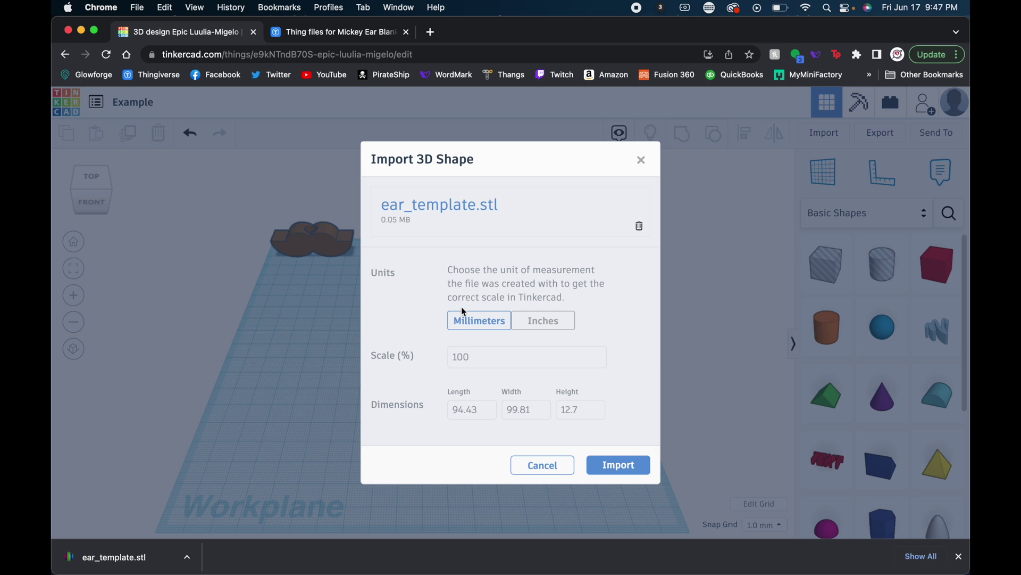
click(609, 466)
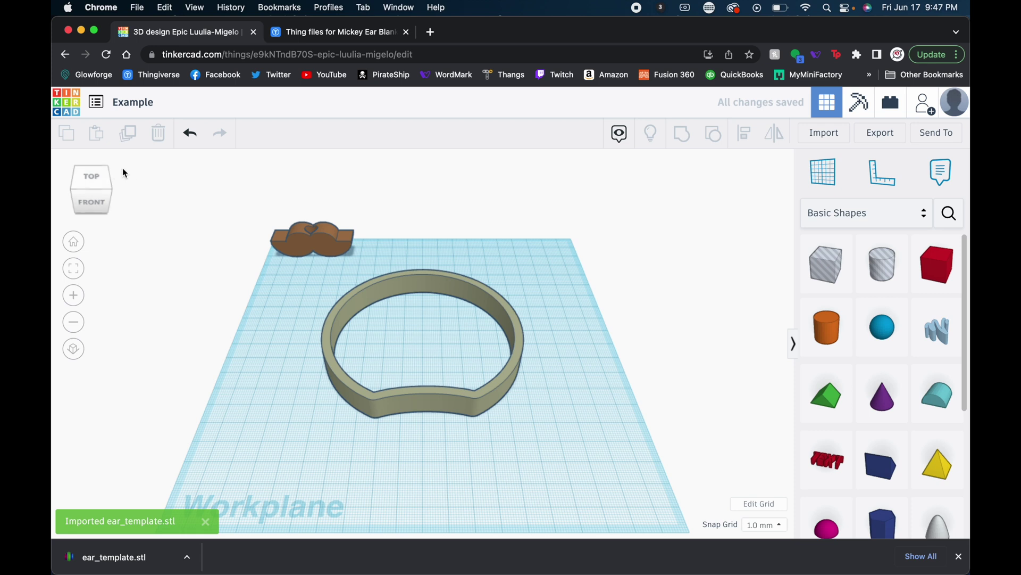
- View the ear ring from the top and front, then drop a Box across its middle
click(100, 176)
click(99, 180)
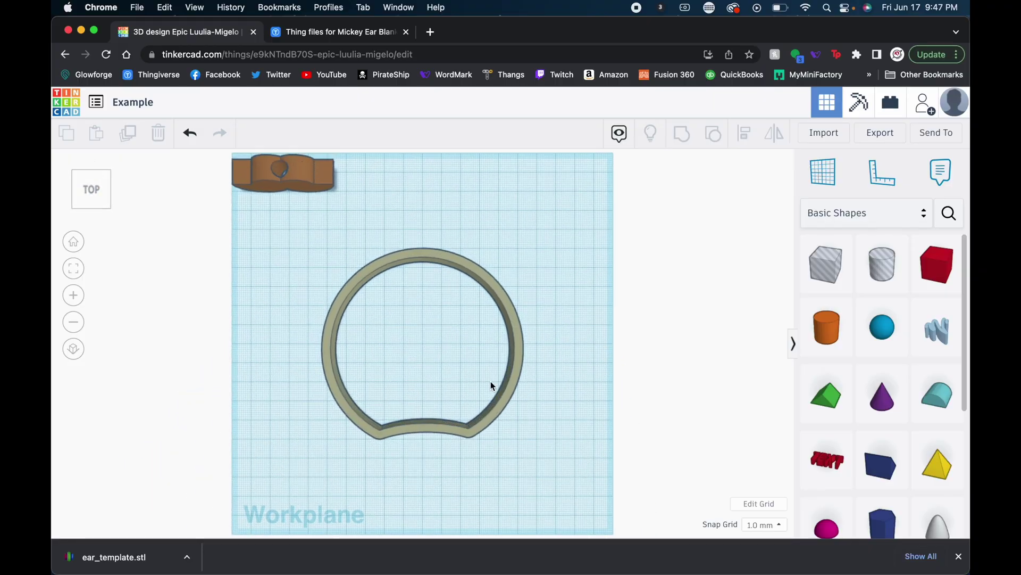
scroll(490, 381, up, 5)
scroll(490, 381, down, 3)
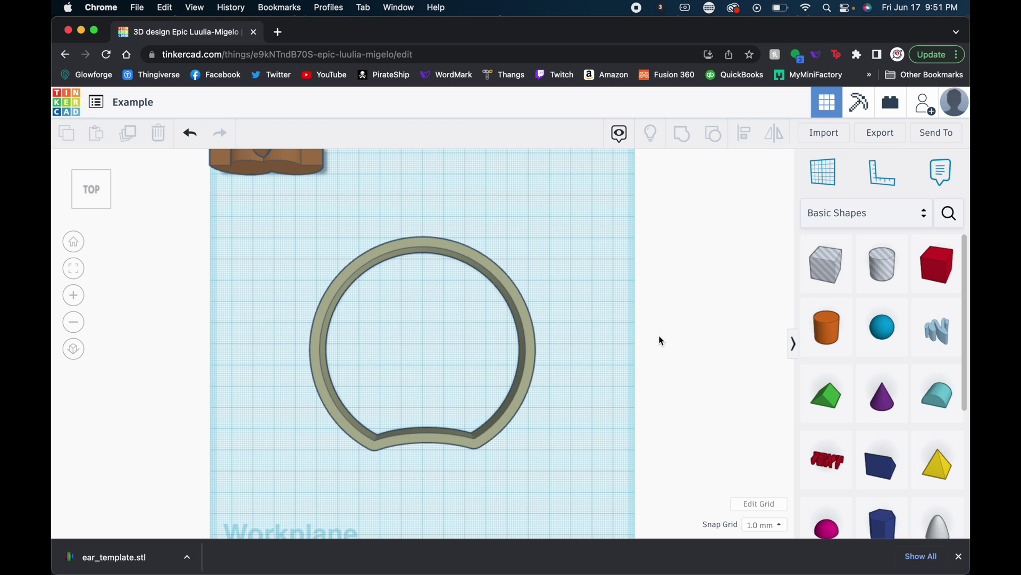
scroll(884, 388, down, 3)
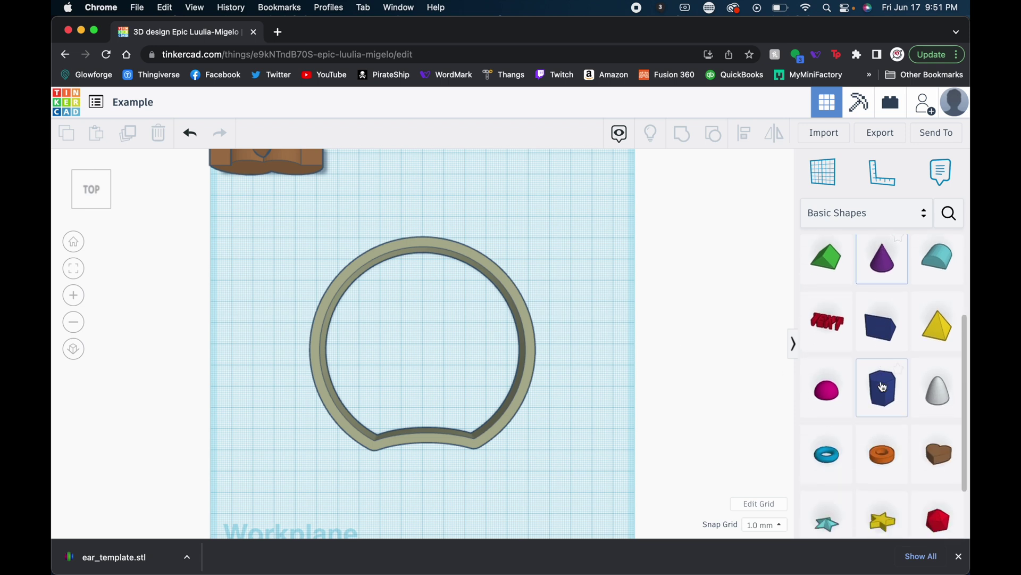
scroll(880, 405, up, 3)
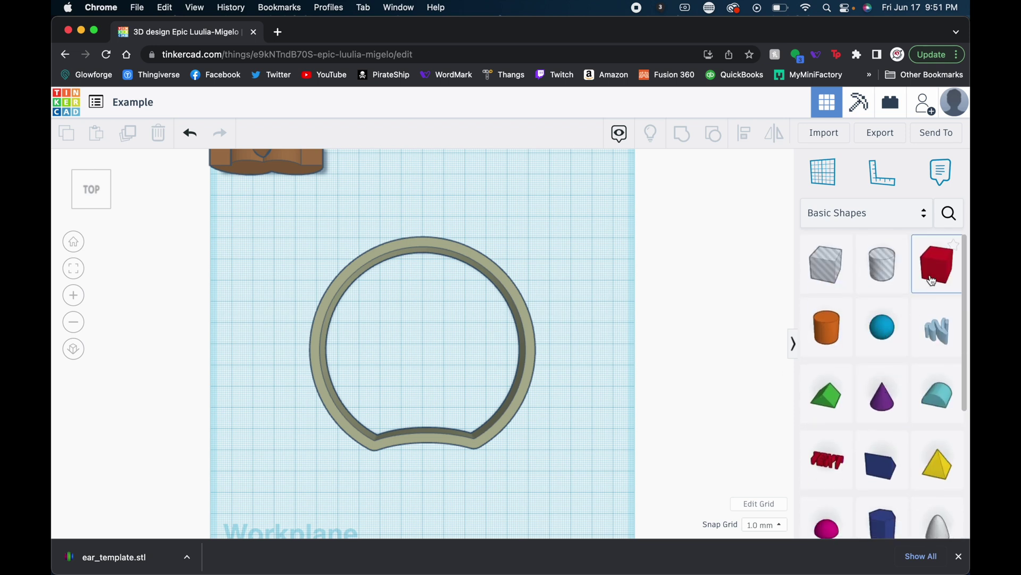
scroll(932, 281, down, 5)
scroll(932, 281, up, 2)
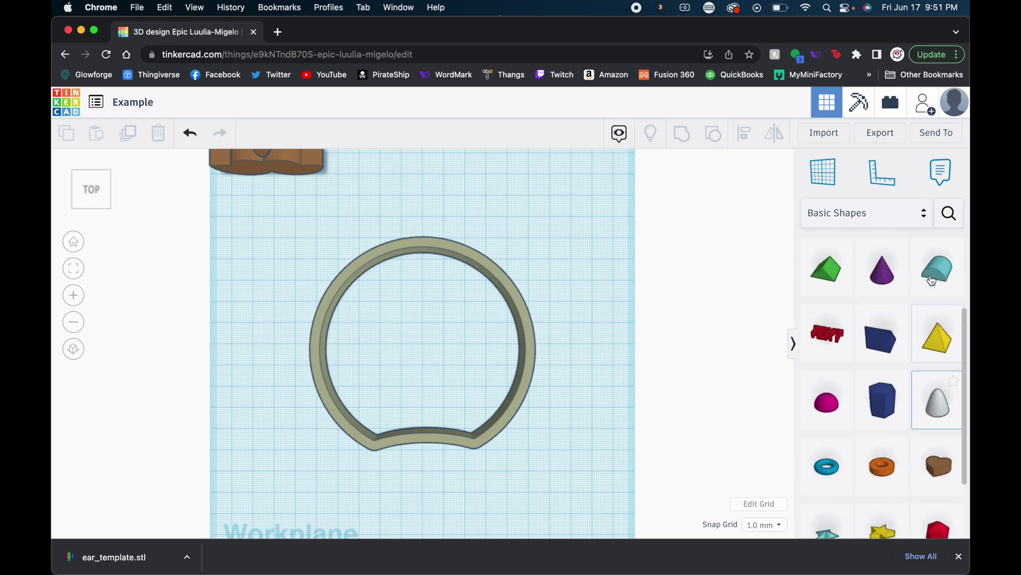
scroll(932, 281, up, 3)
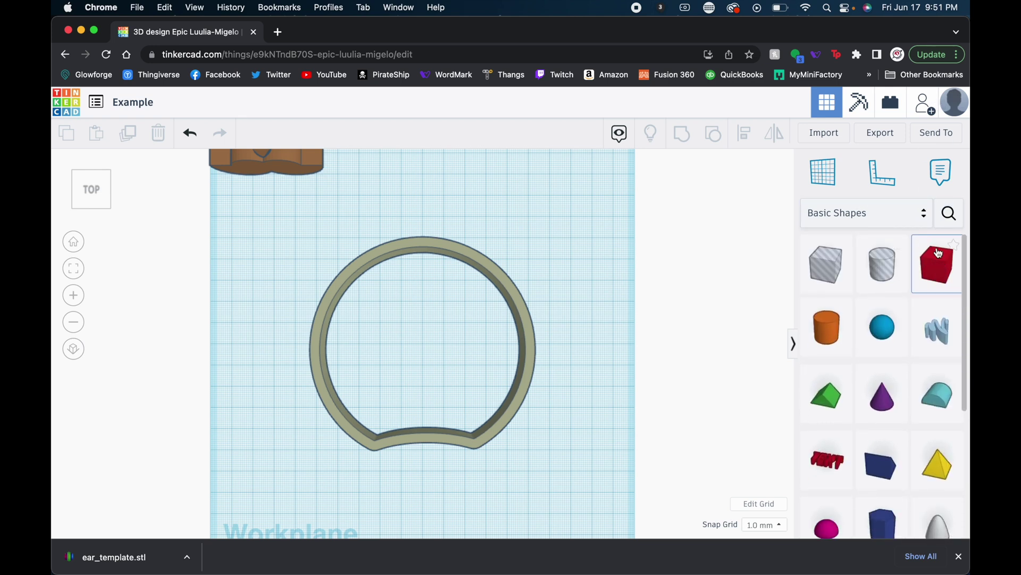
drag(939, 254, 324, 343)
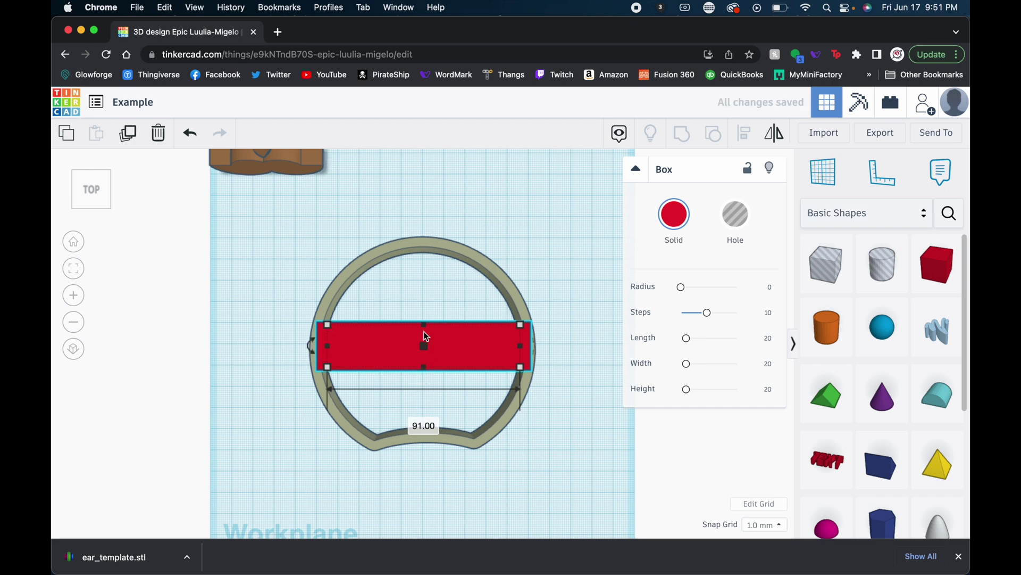
- Narrow the red bar to 17 mm deep and lower it to 8 mm tall
drag(423, 327, 423, 335)
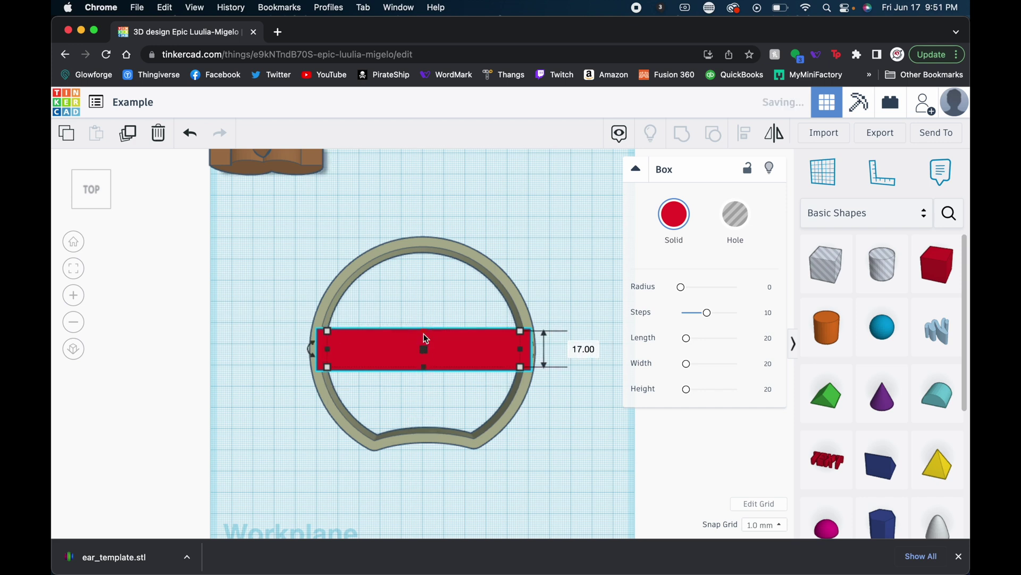
click(74, 242)
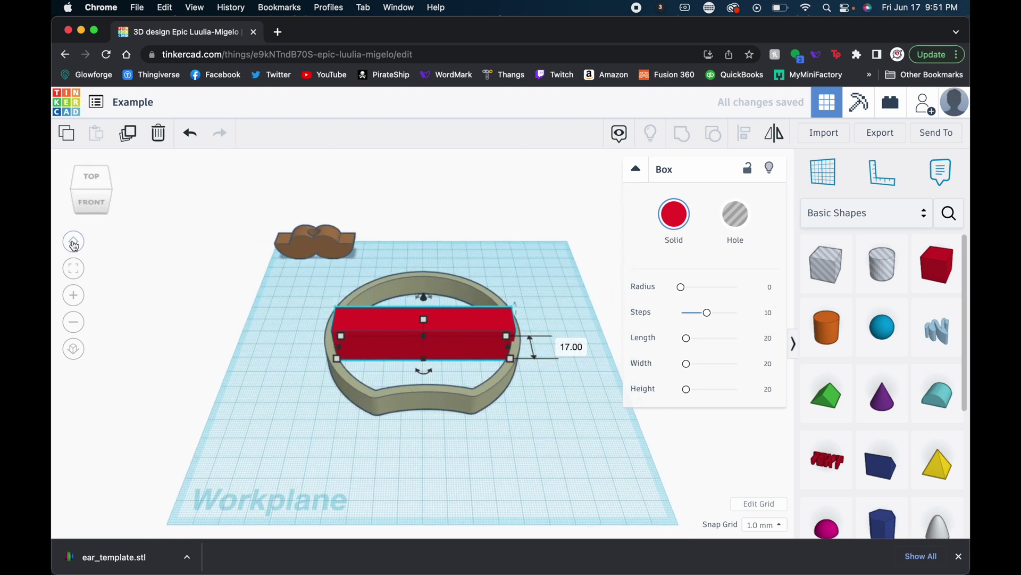
click(94, 203)
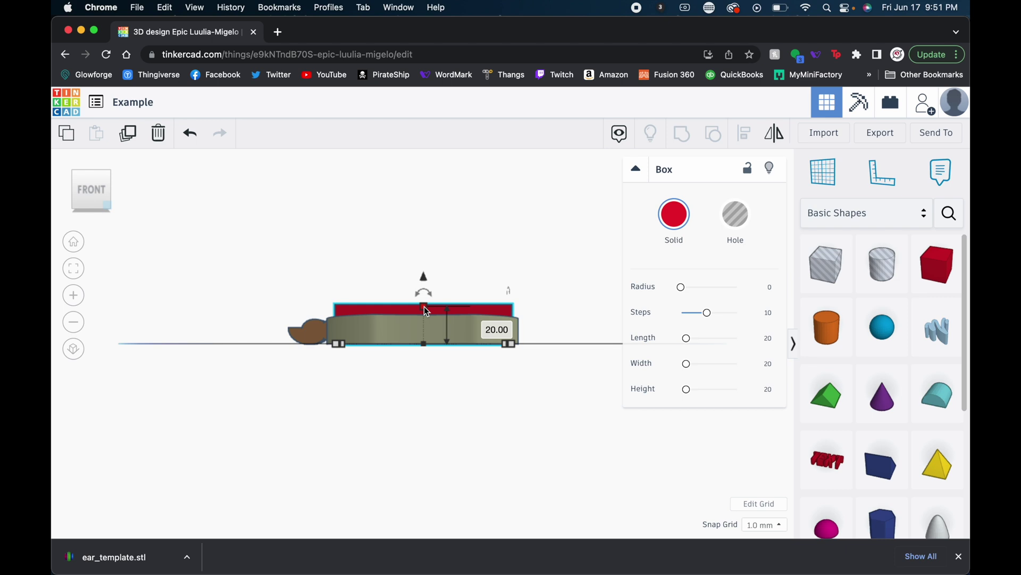
drag(424, 307, 426, 334)
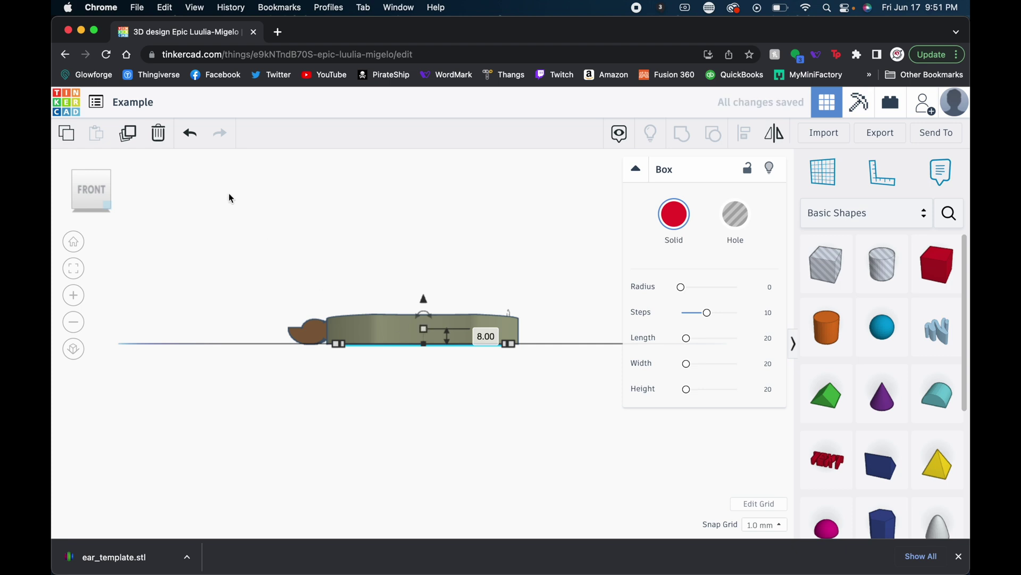
click(74, 246)
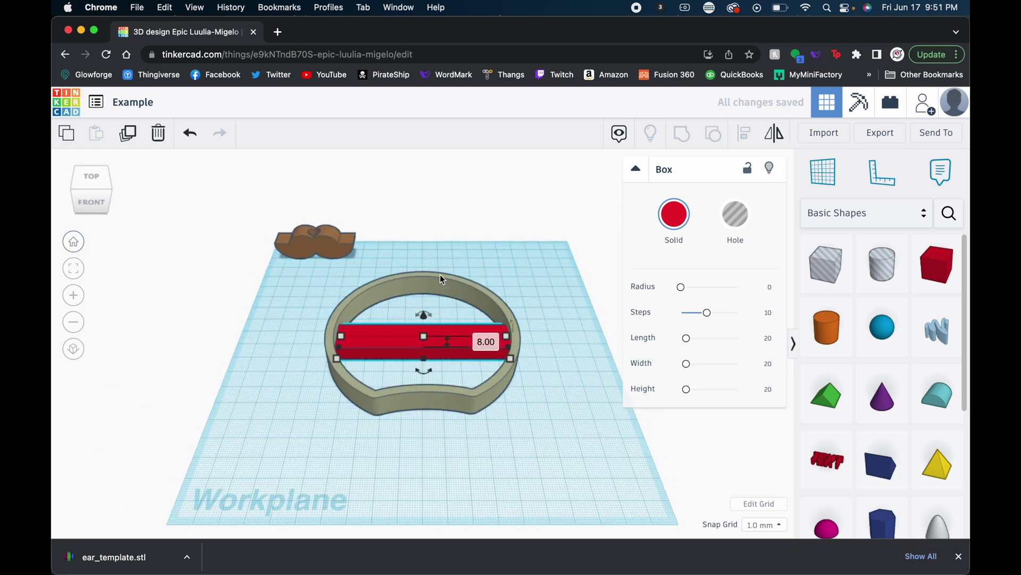
click(553, 294)
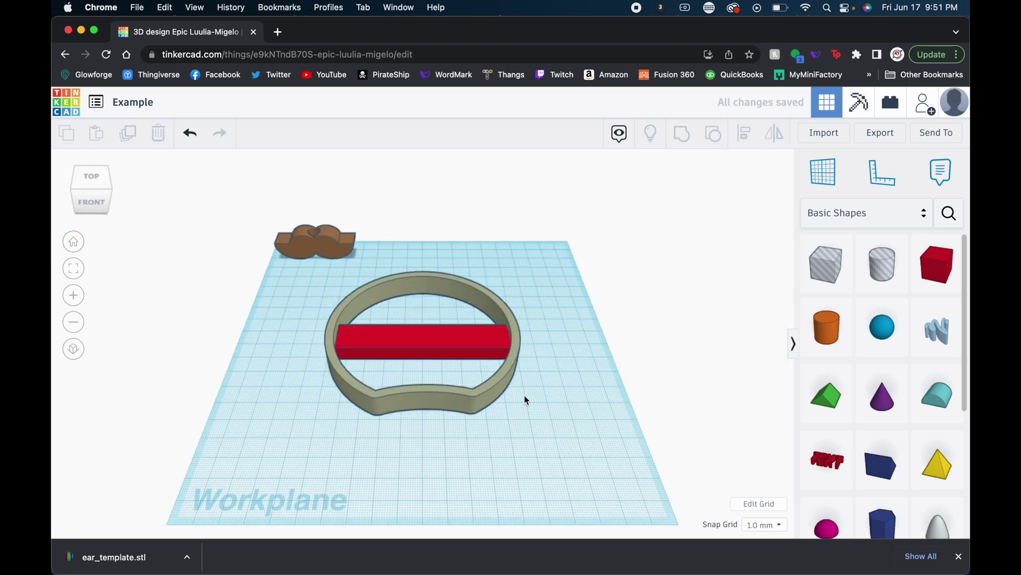
key(ctrl+Up)
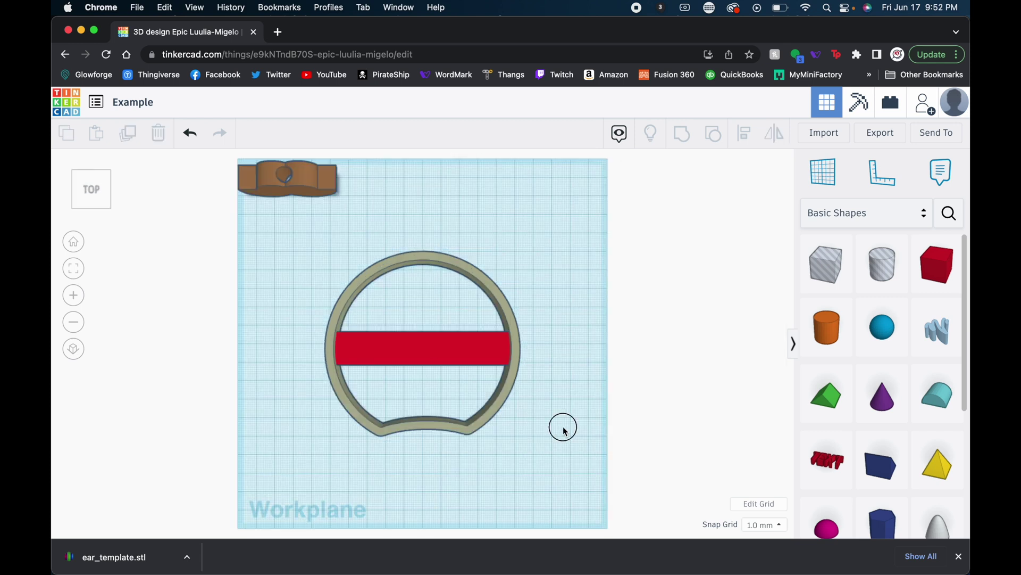
drag(564, 429, 399, 293)
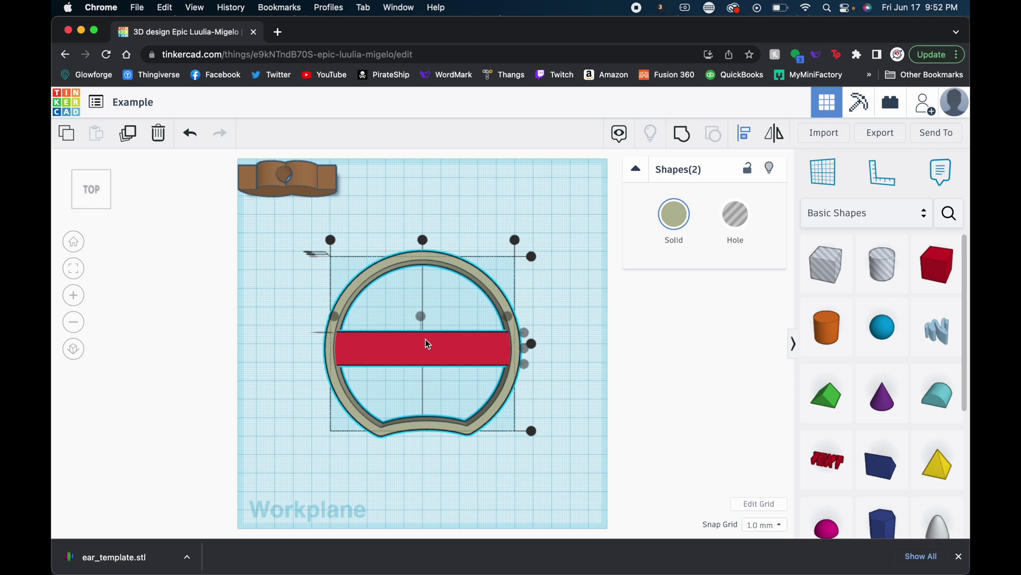
mouse_move(420, 340)
key(Left)
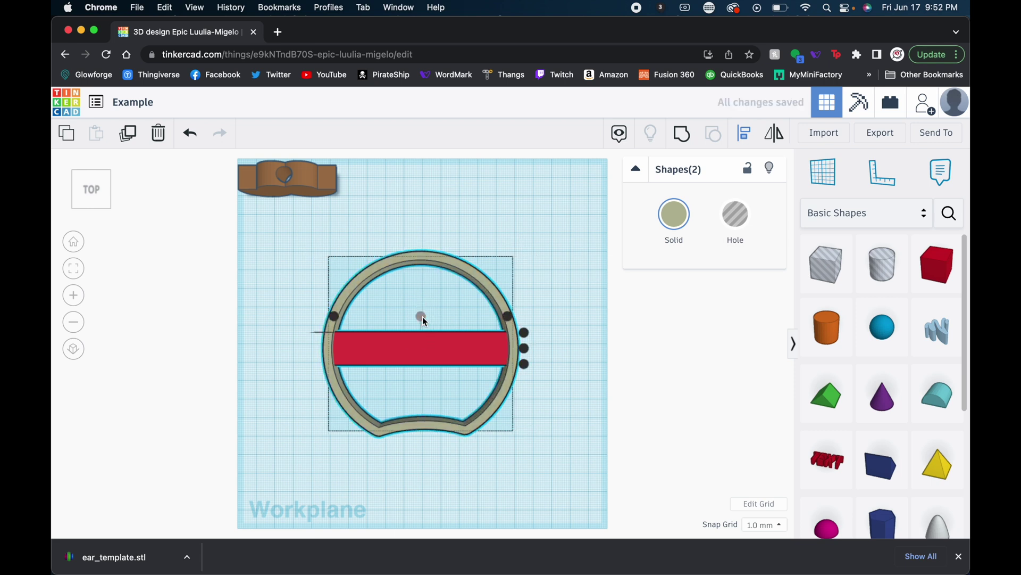
click(572, 382)
drag(540, 411, 425, 321)
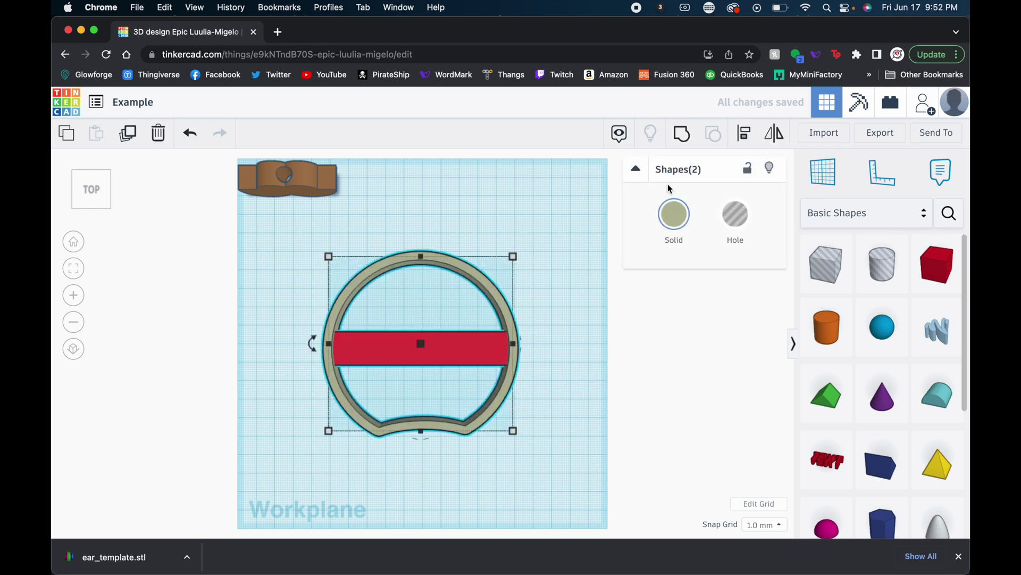
click(682, 133)
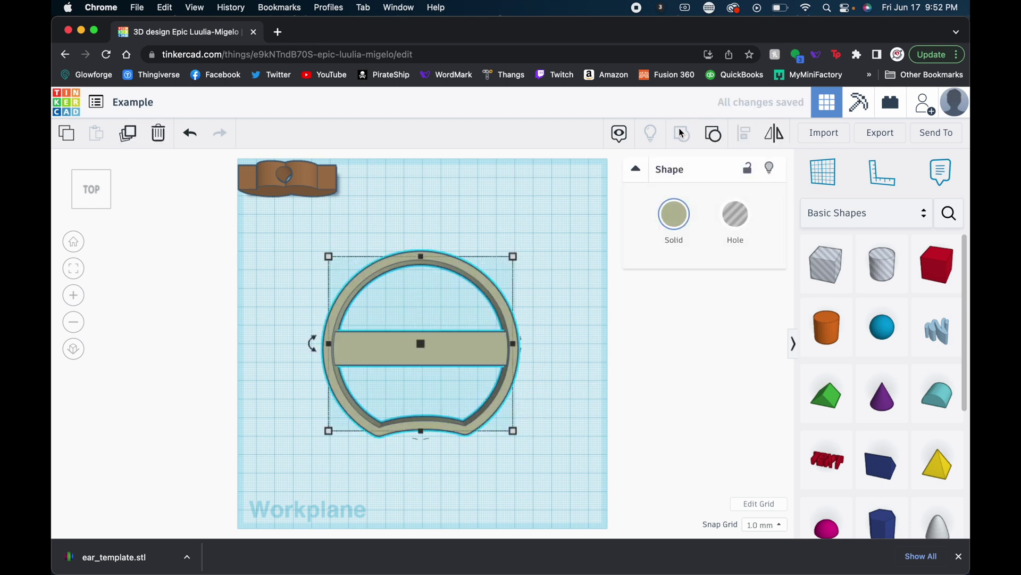
click(649, 406)
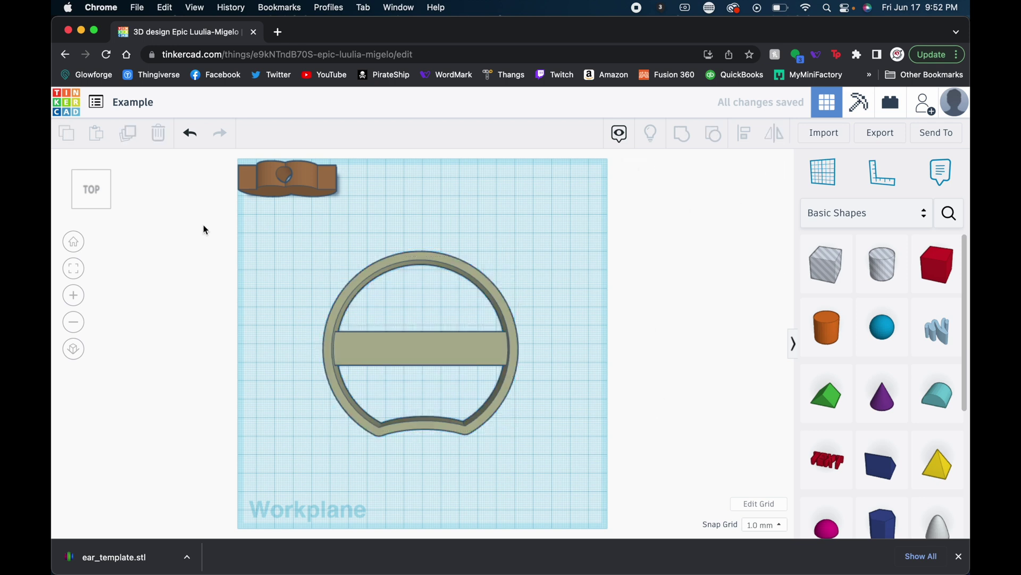
click(90, 194)
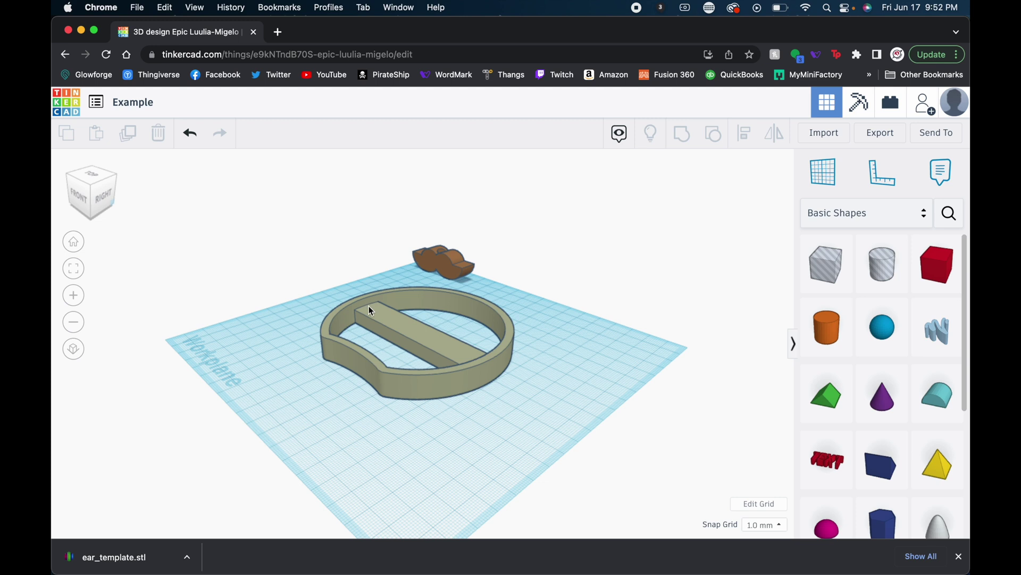
click(91, 172)
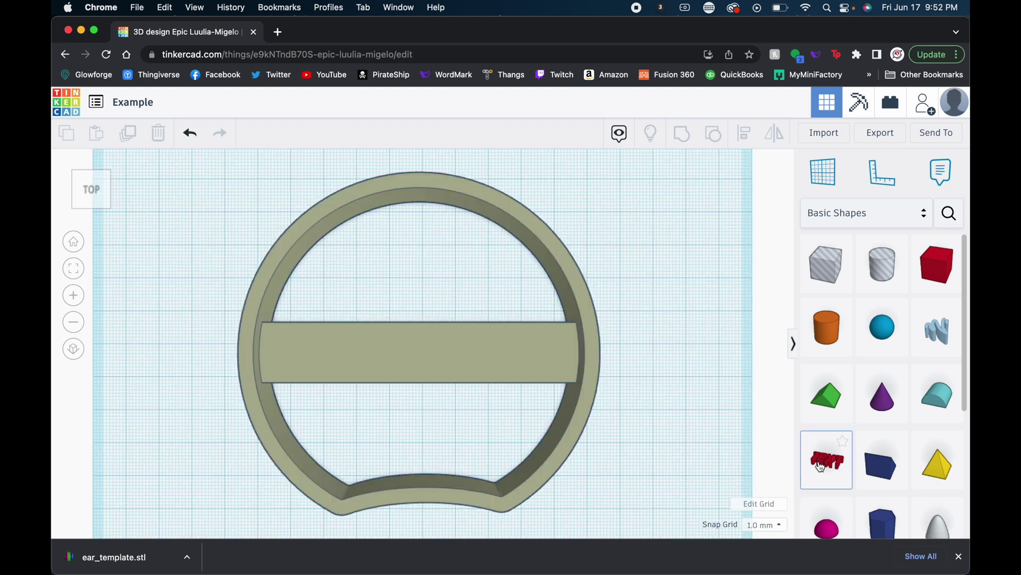
- Add a text shape reading 'Oh Boy!' and move it onto the ear template's bar
drag(827, 459, 618, 215)
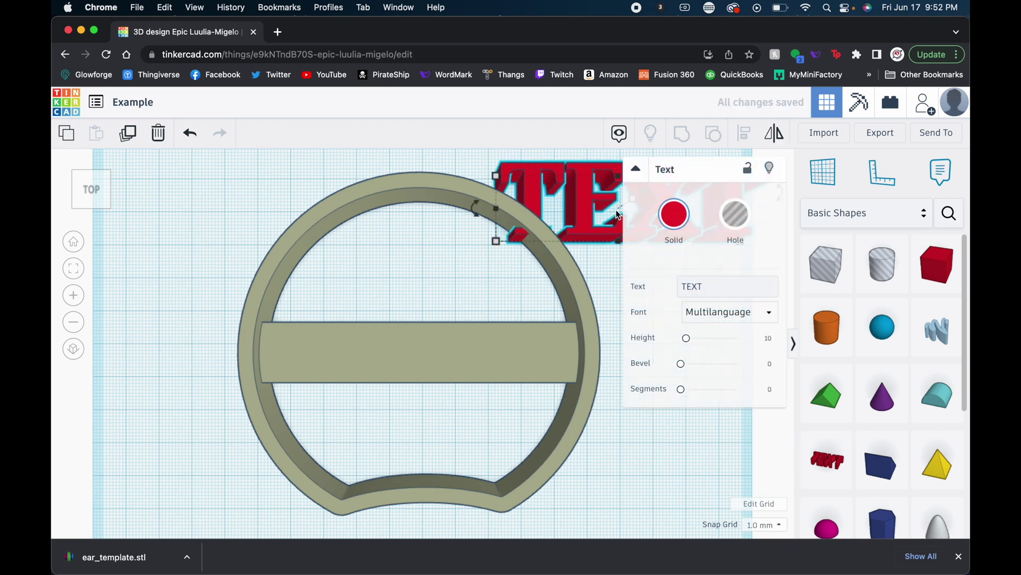
double_click(692, 286)
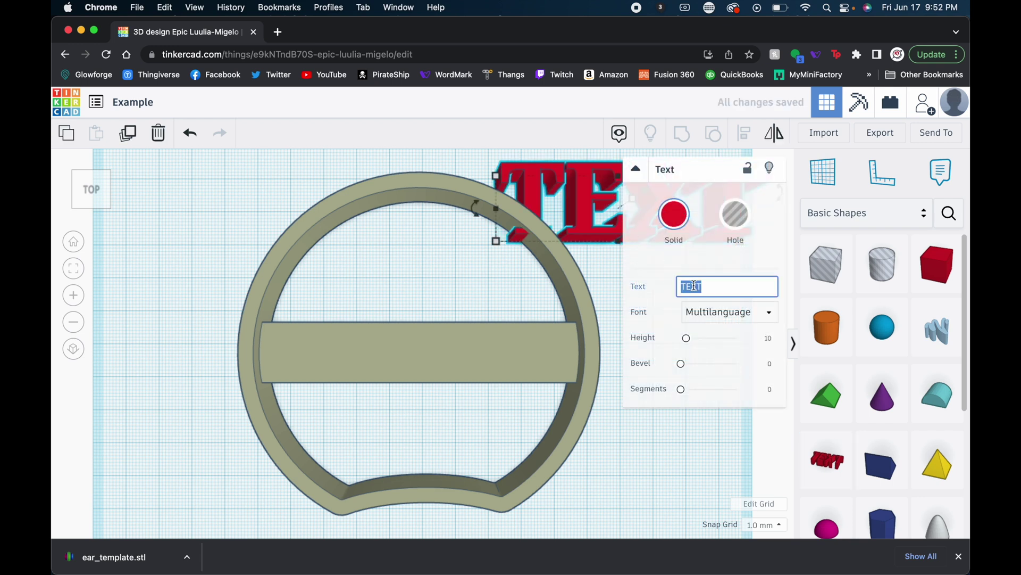
text(Oh Boy!)
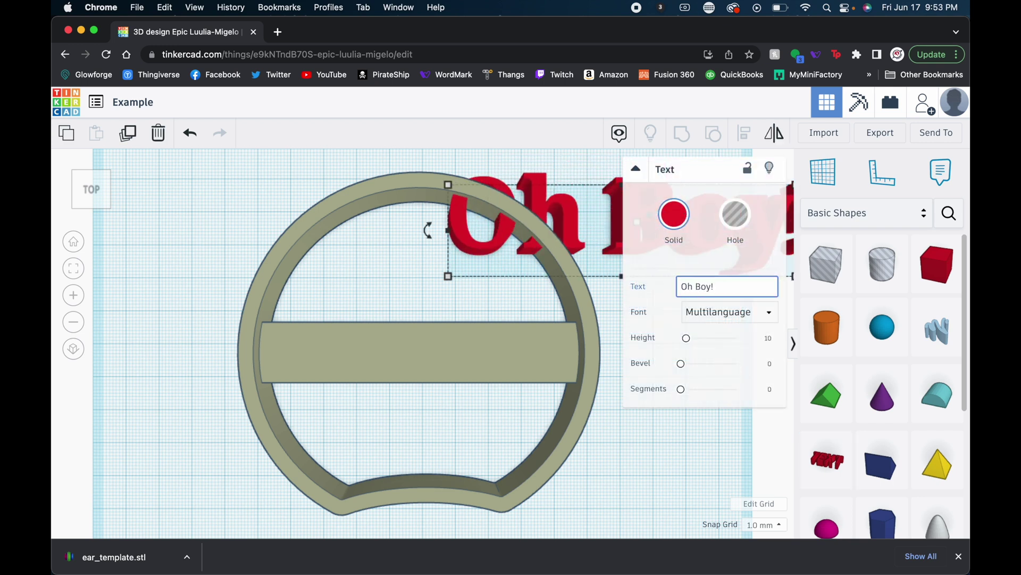
drag(492, 250, 289, 382)
- Change the text's font to Serif after briefly trying Sans Mono
click(743, 311)
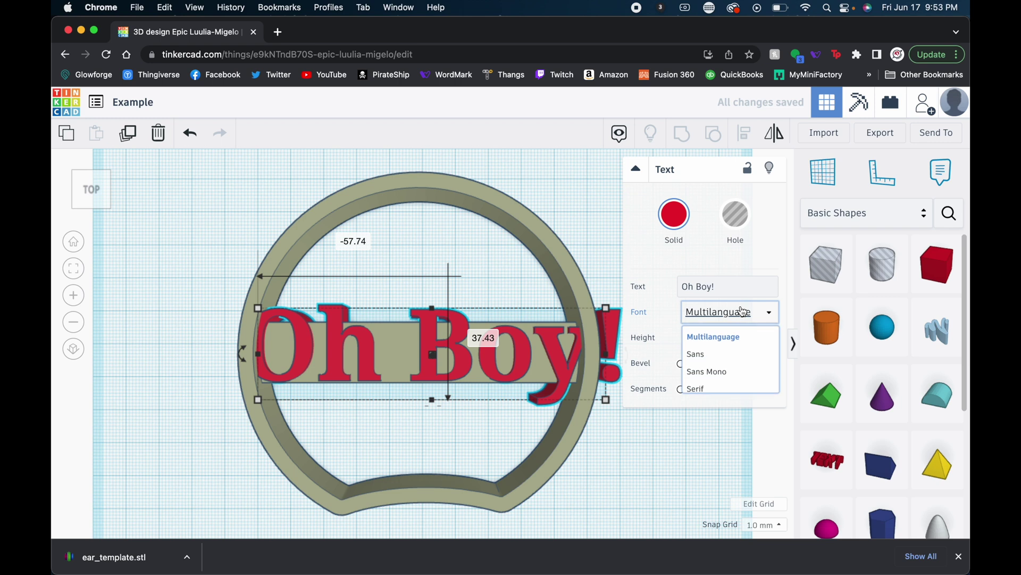
click(720, 371)
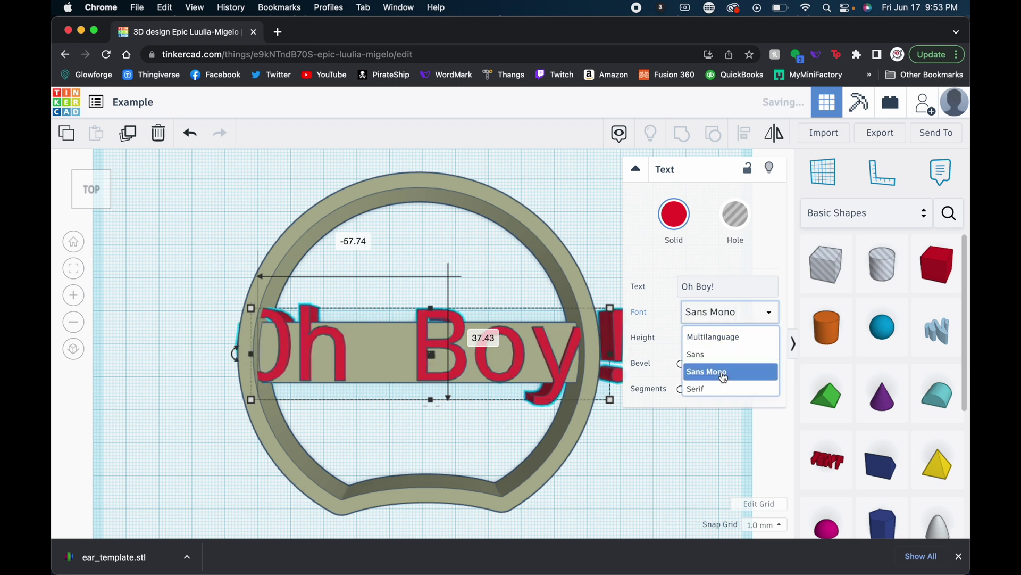
click(722, 316)
click(711, 389)
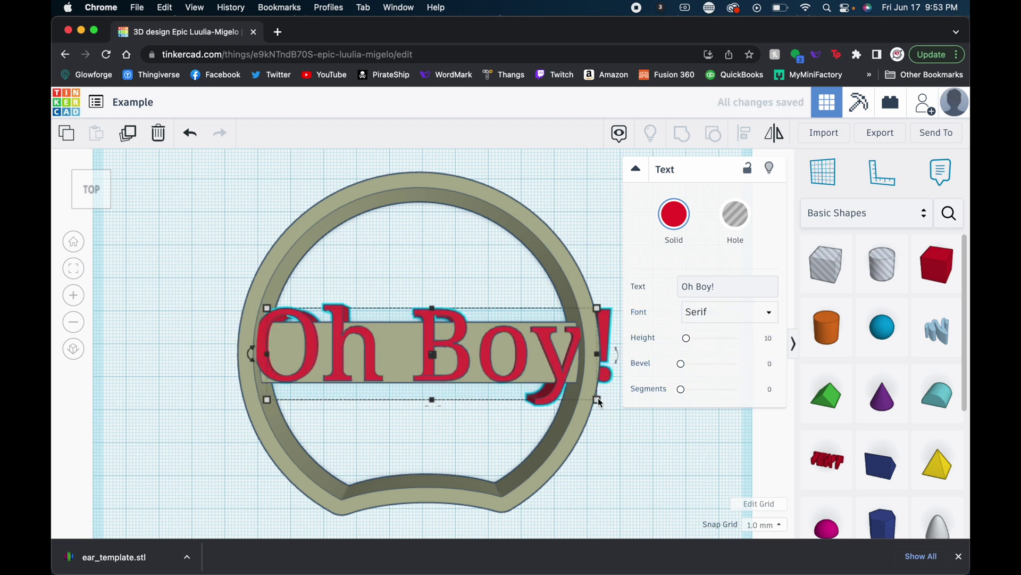
- Resize and nudge the text to fit inside the bar at 70.27 by 16.93 mm, then select it with the ring
drag(600, 404, 553, 381)
click(520, 352)
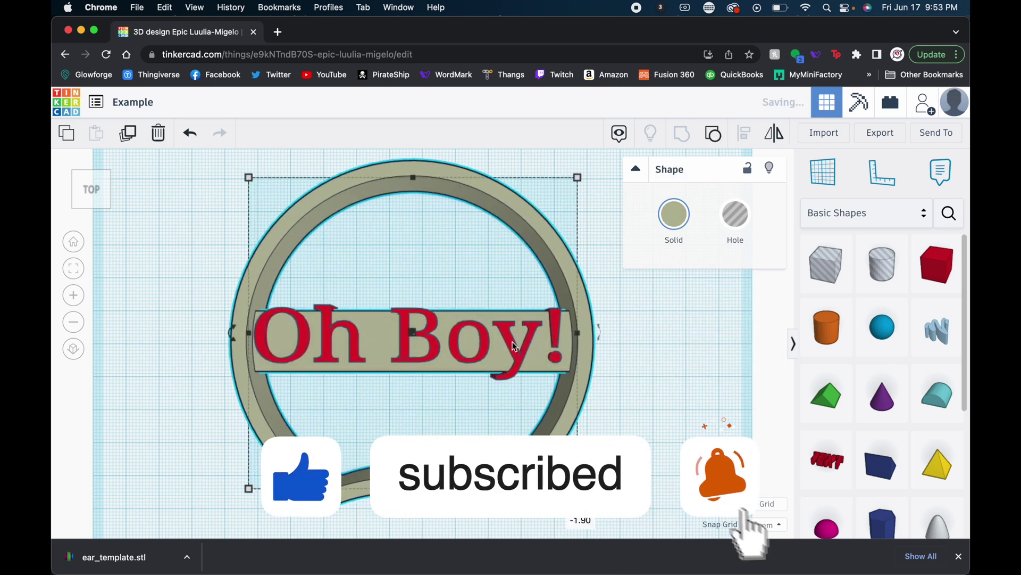
click(513, 368)
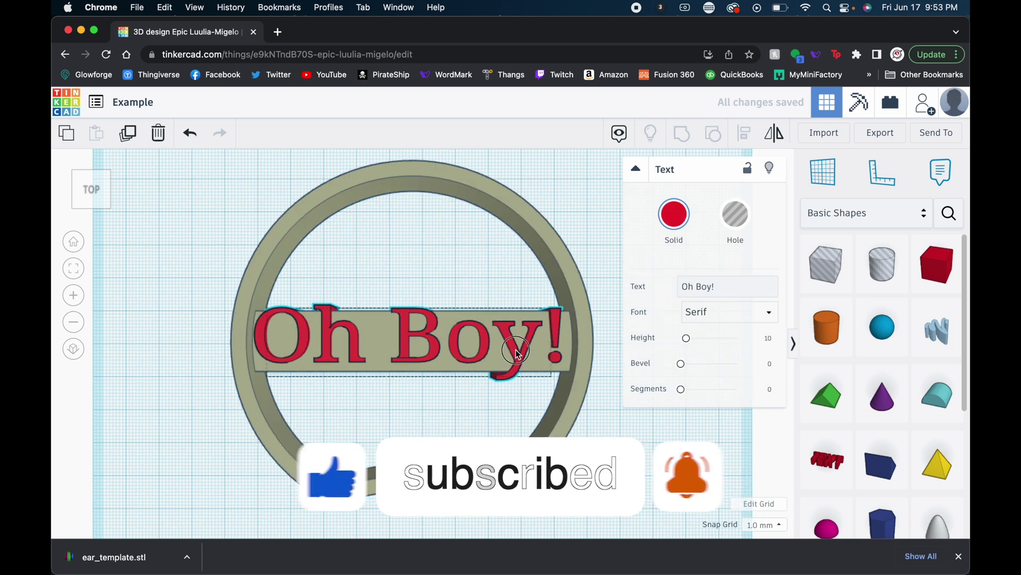
drag(516, 352, 521, 360)
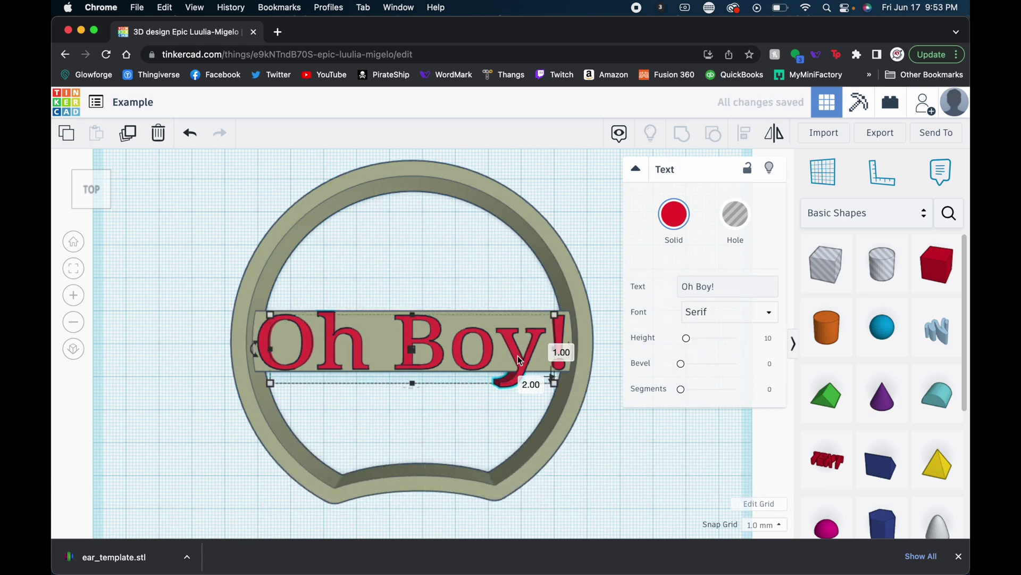
click(490, 347)
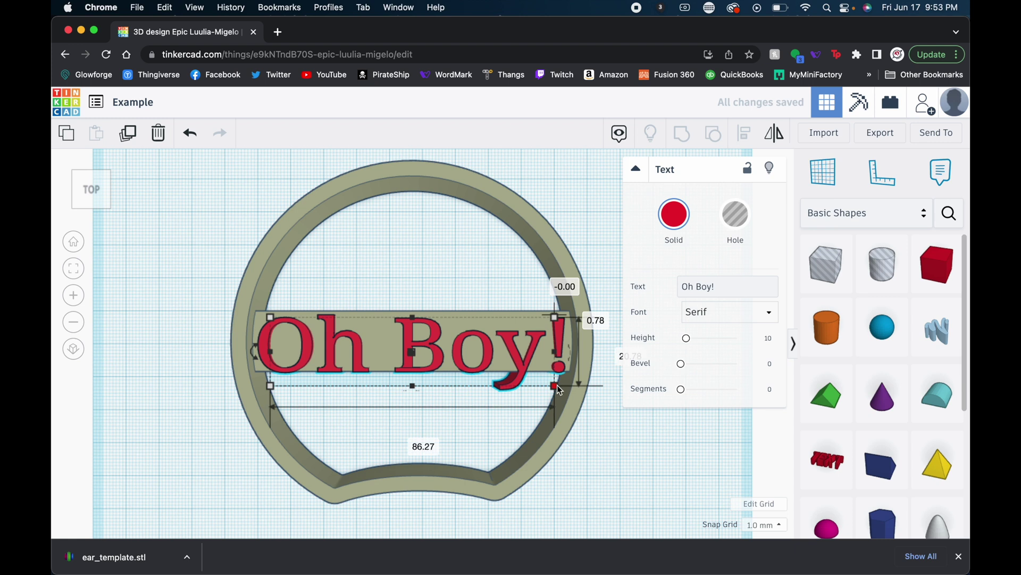
drag(556, 387, 505, 361)
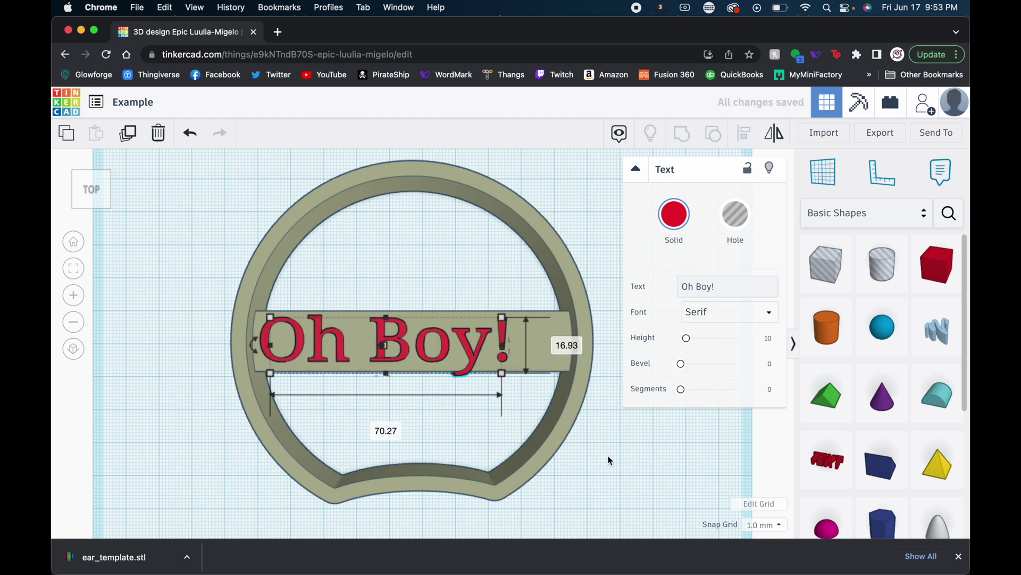
drag(610, 461, 444, 336)
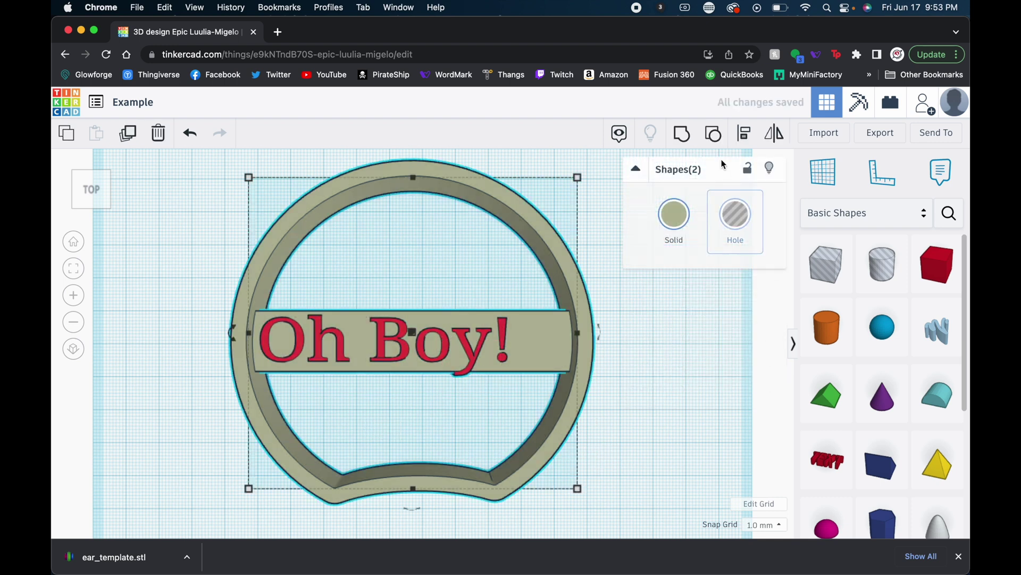
- Align the 'Oh Boy!' text to the horizontal centre of the ring
click(744, 133)
click(415, 160)
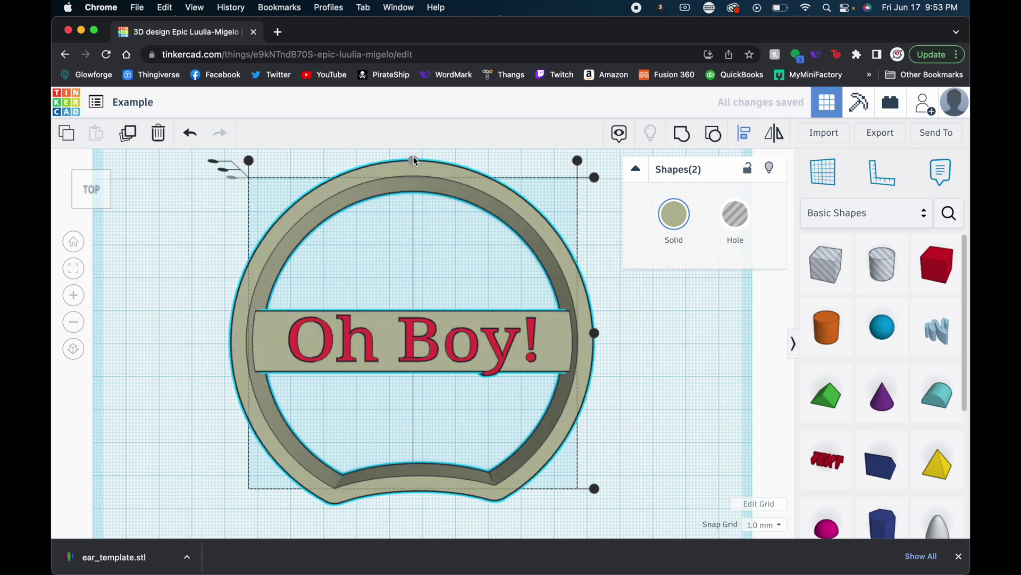
click(656, 472)
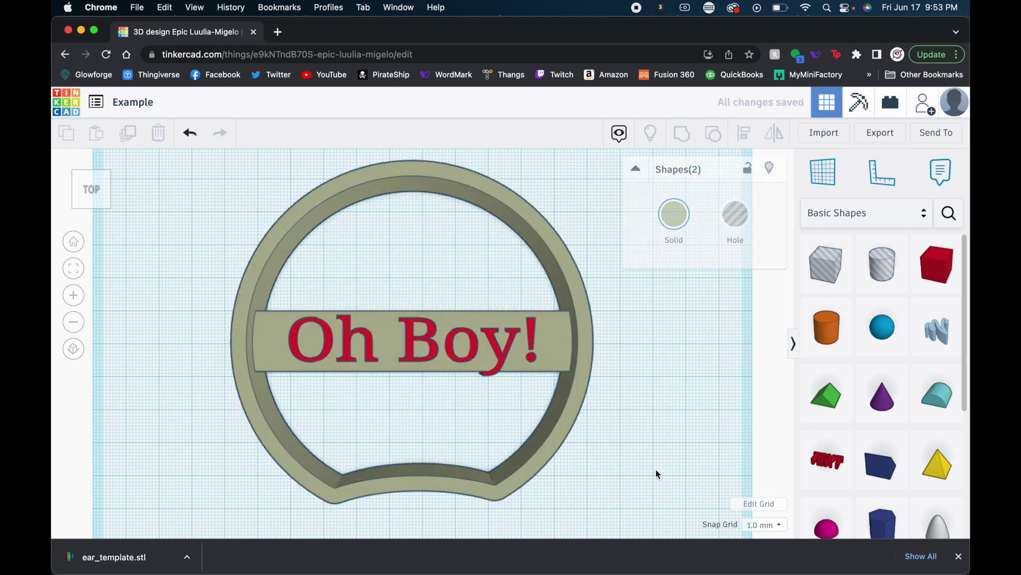
click(73, 242)
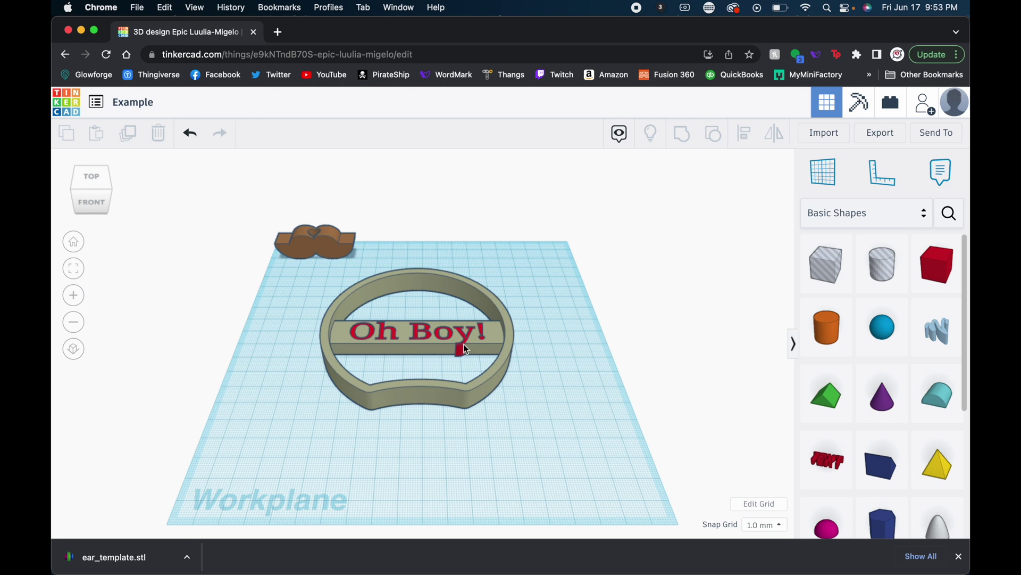
- Adjust the letter thickness to 2.00 mm and lift the text to sit raised on the bar
click(459, 351)
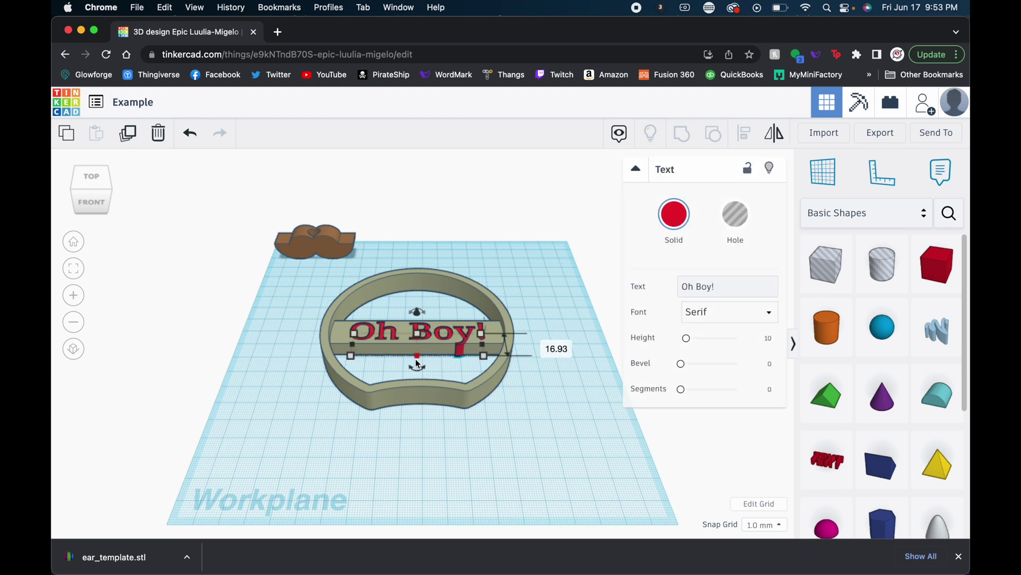
mouse_move(417, 356)
mouse_down()
mouse_move(418, 327)
mouse_move(419, 343)
mouse_up()
scroll(382, 273, up, 5)
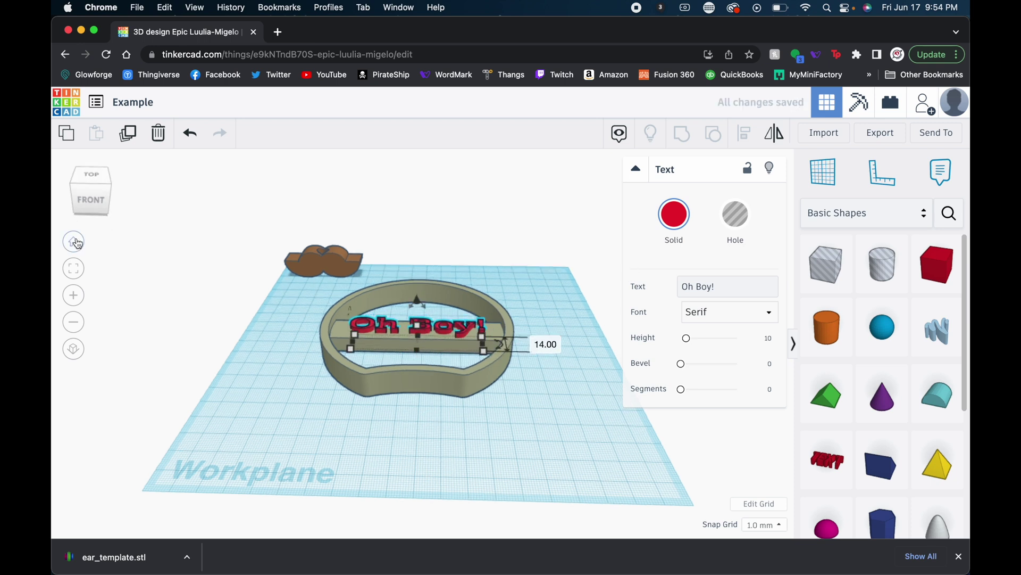
scroll(382, 273, up, 3)
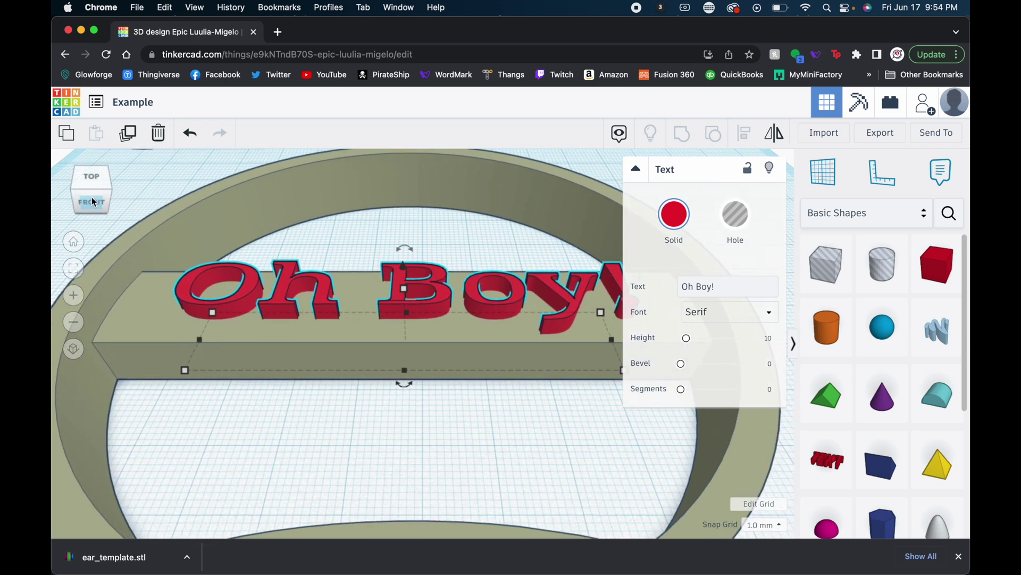
click(84, 177)
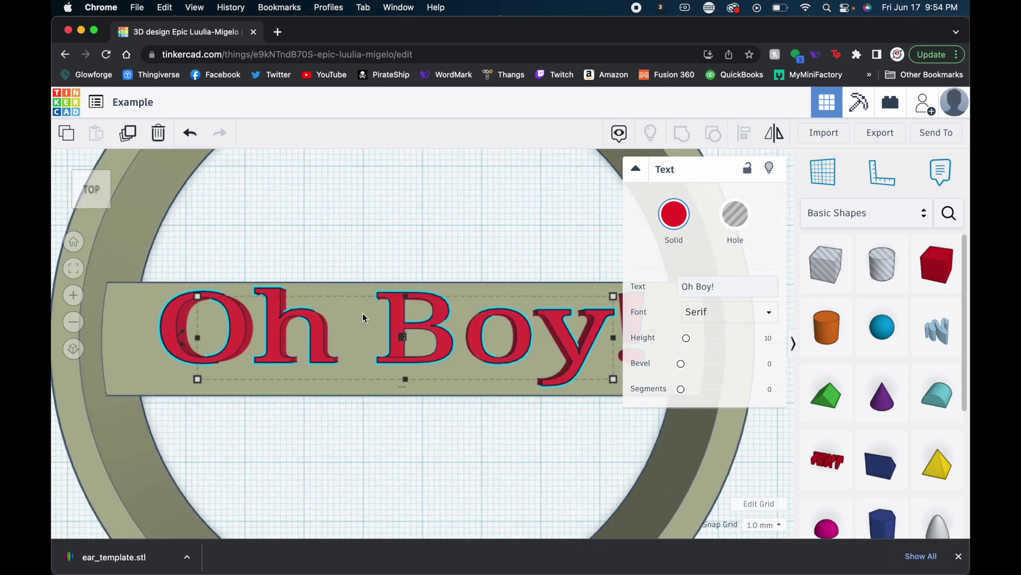
right_drag(411, 325, 385, 332)
click(426, 321)
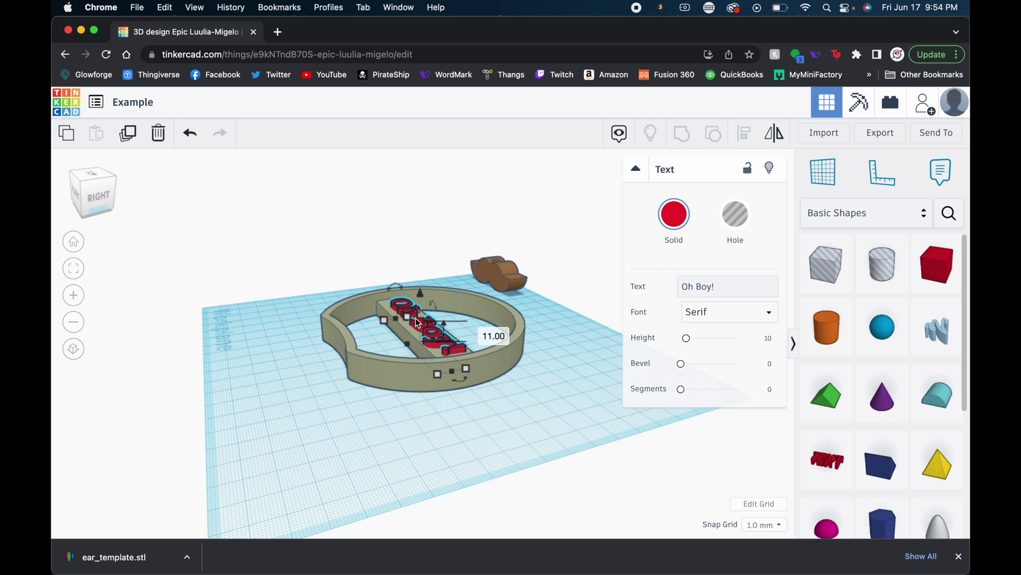
drag(420, 294, 420, 292)
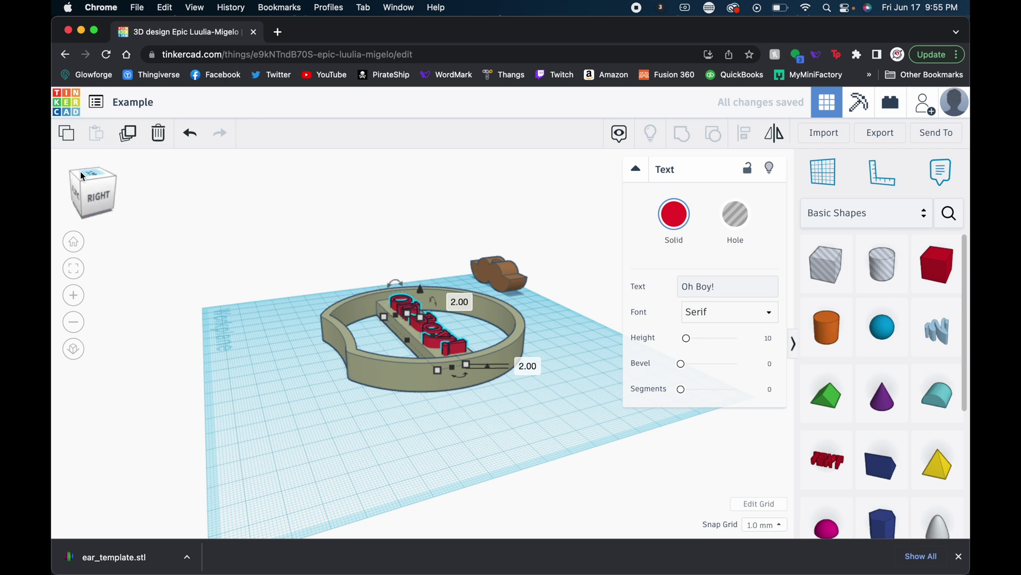
click(73, 242)
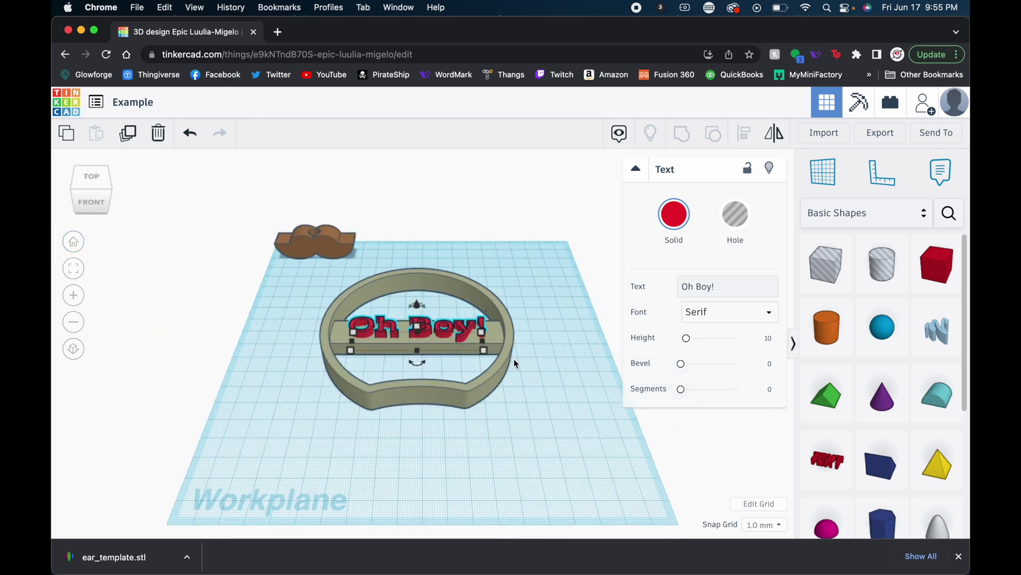